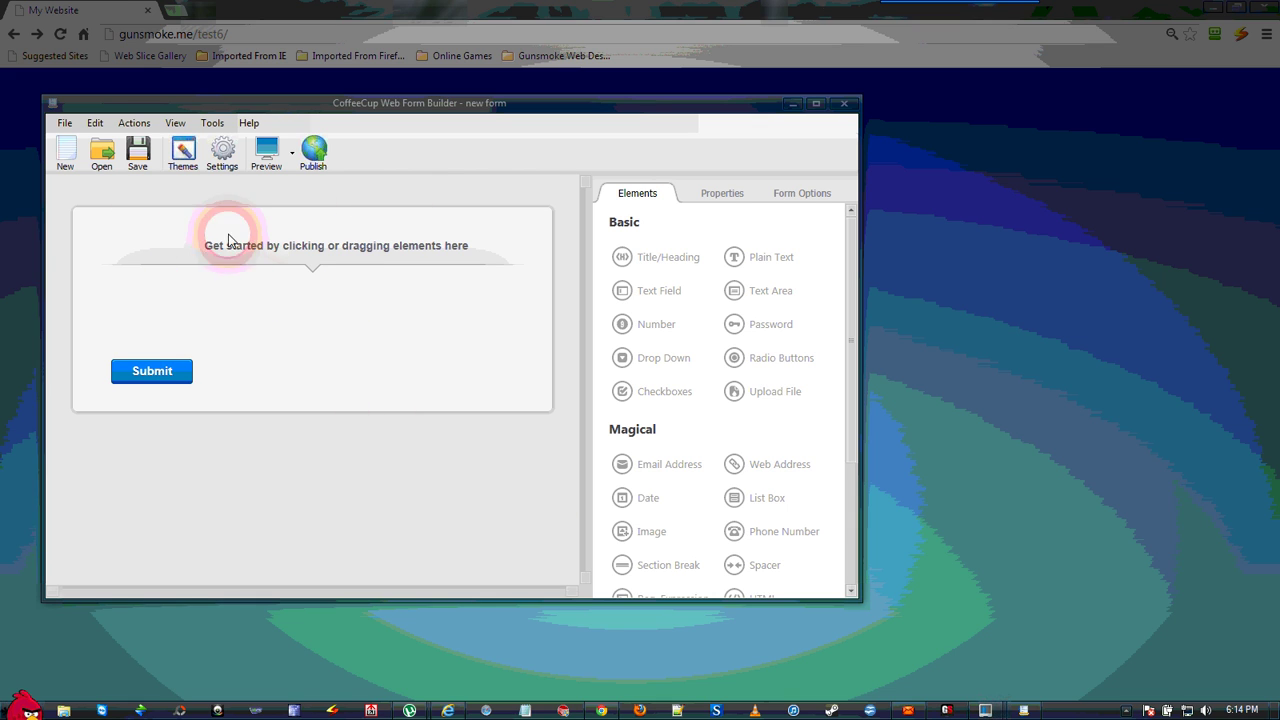
- Enable form payments in the settings with the invoice label 'donations'
left_click(225, 161)
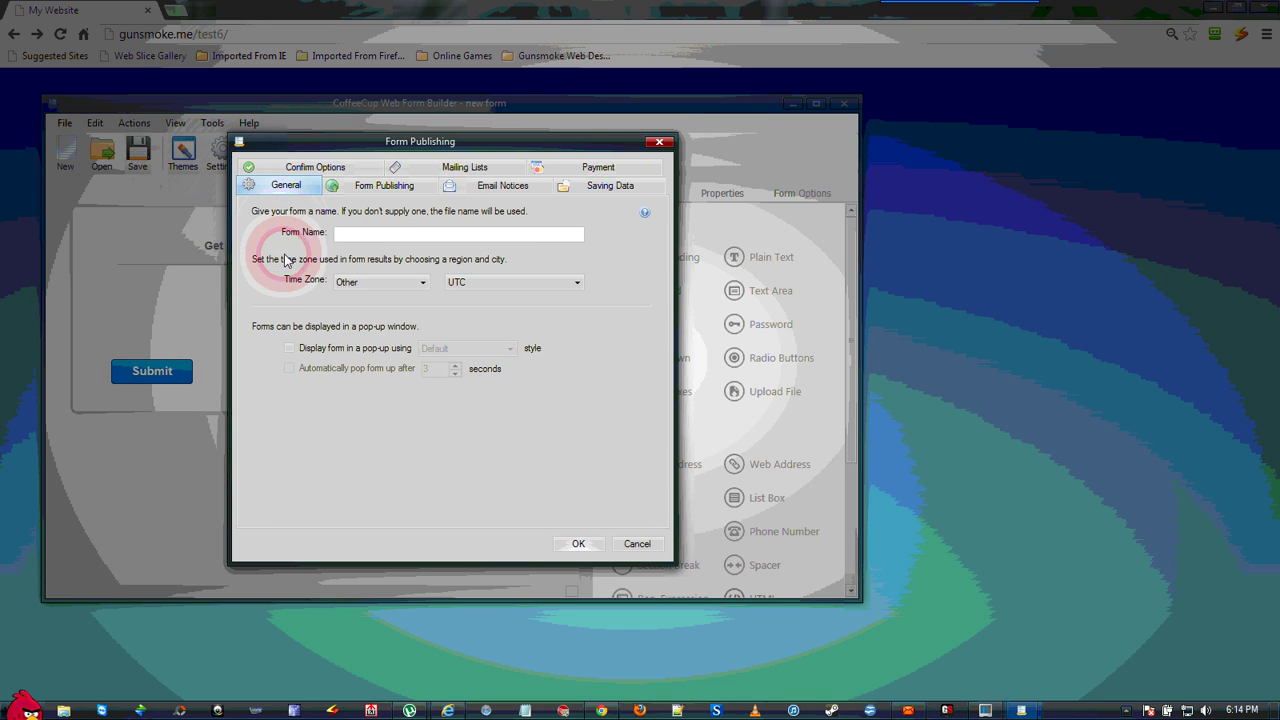
left_click(590, 168)
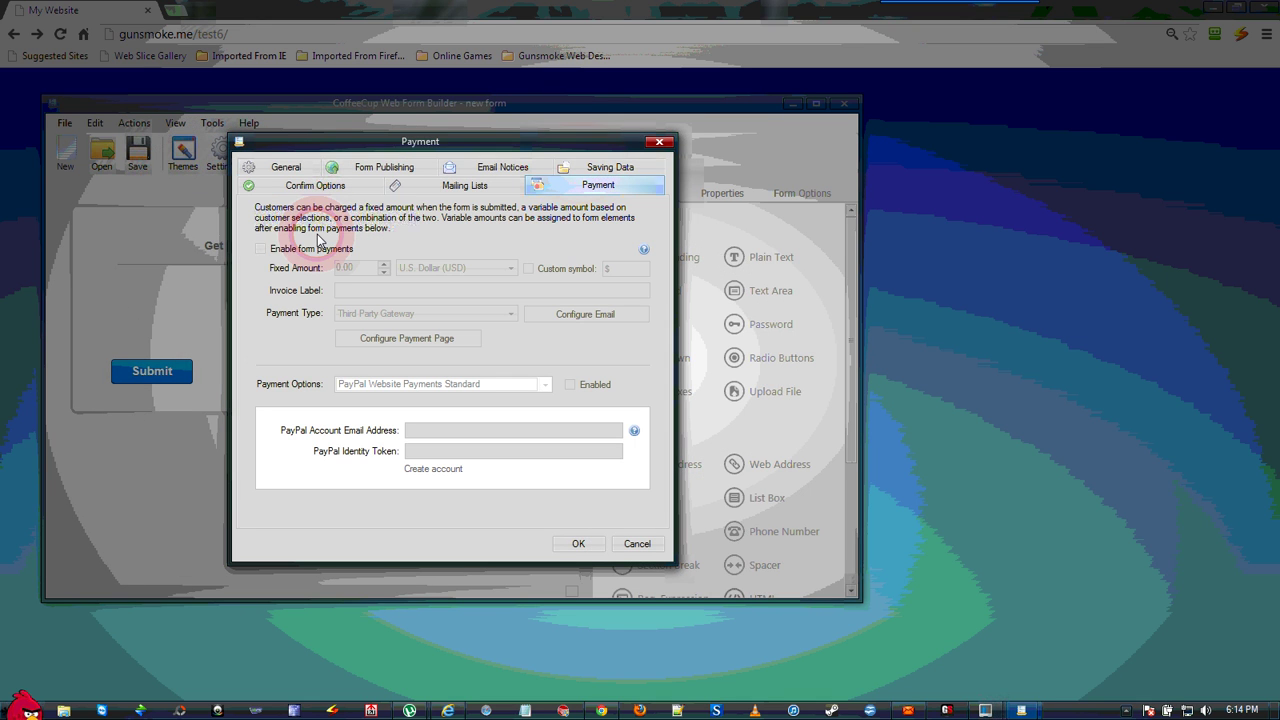
left_click(260, 249)
left_click(369, 291)
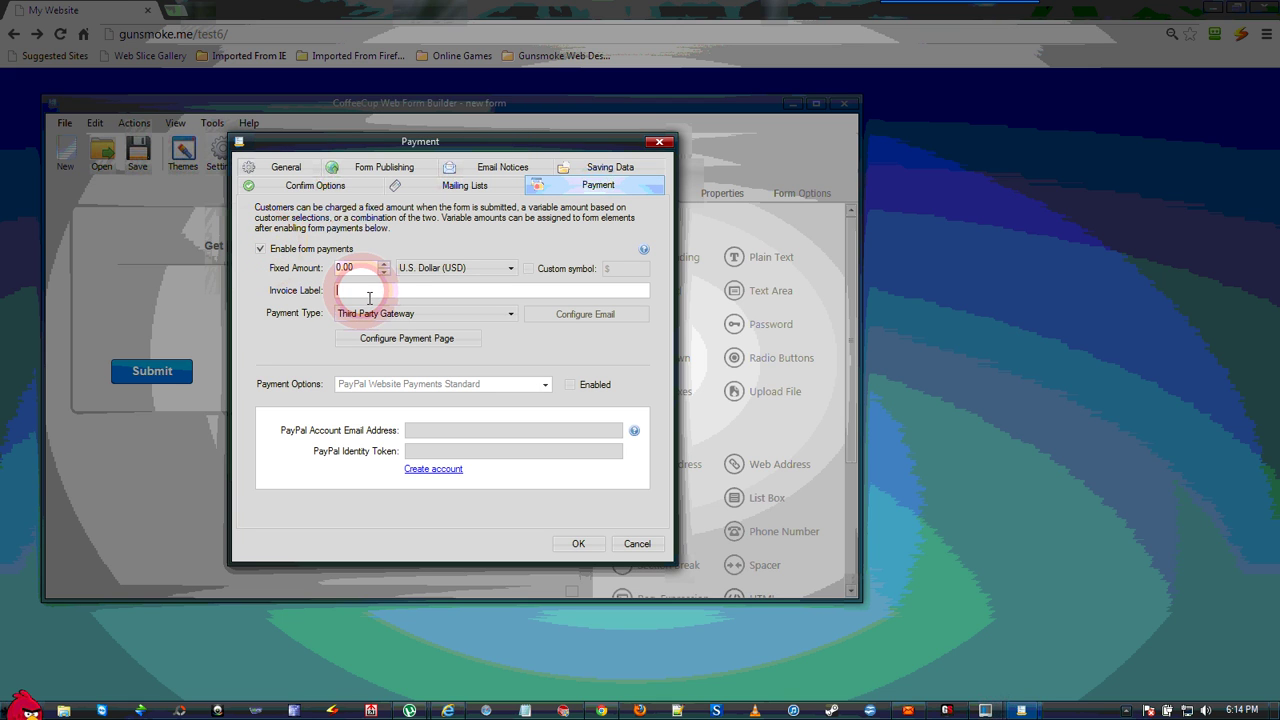
type("donat")
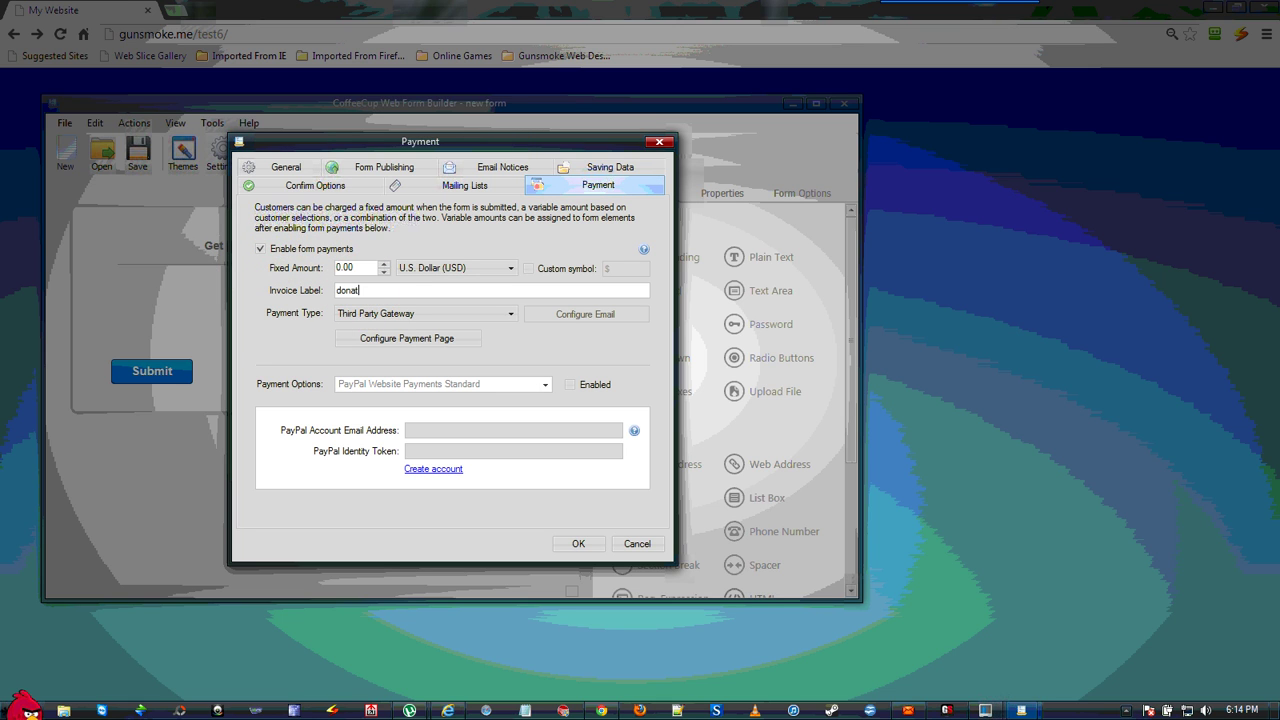
type("ions")
left_click(365, 330)
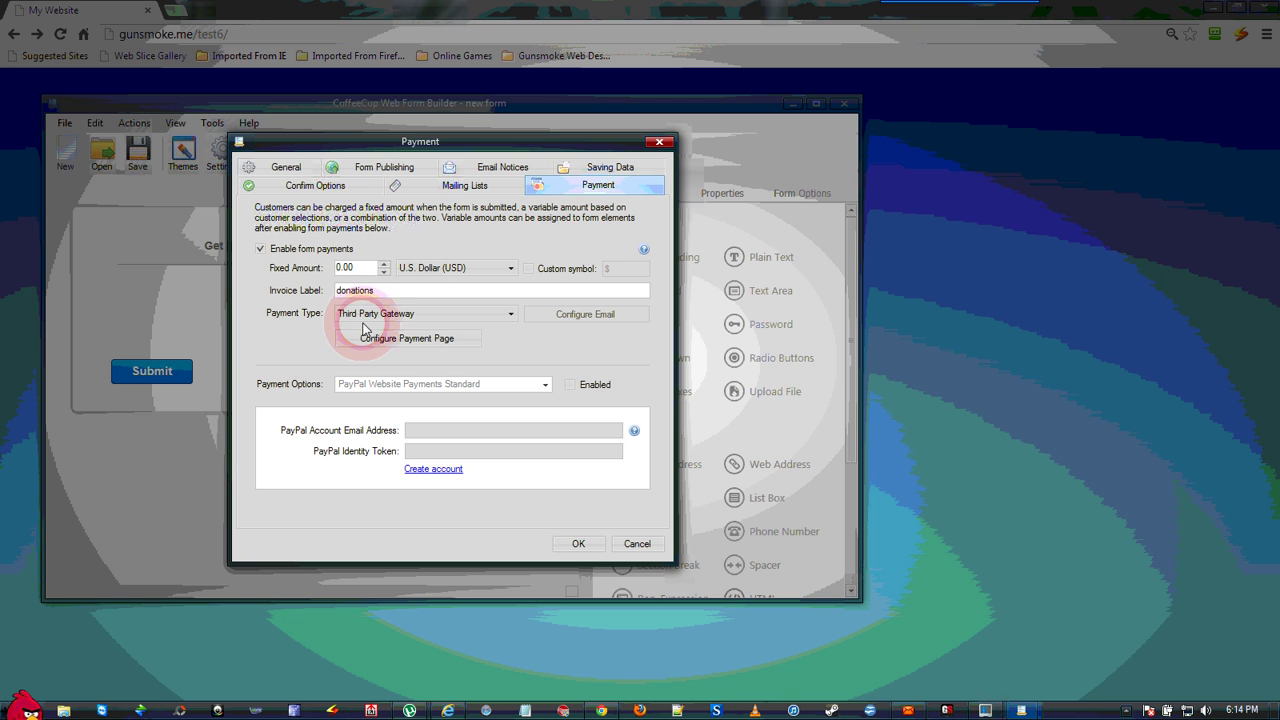
- Turn on PayPal Website Payments Standard, enter the account email and identity token, and confirm
left_click(571, 386)
left_click(451, 424)
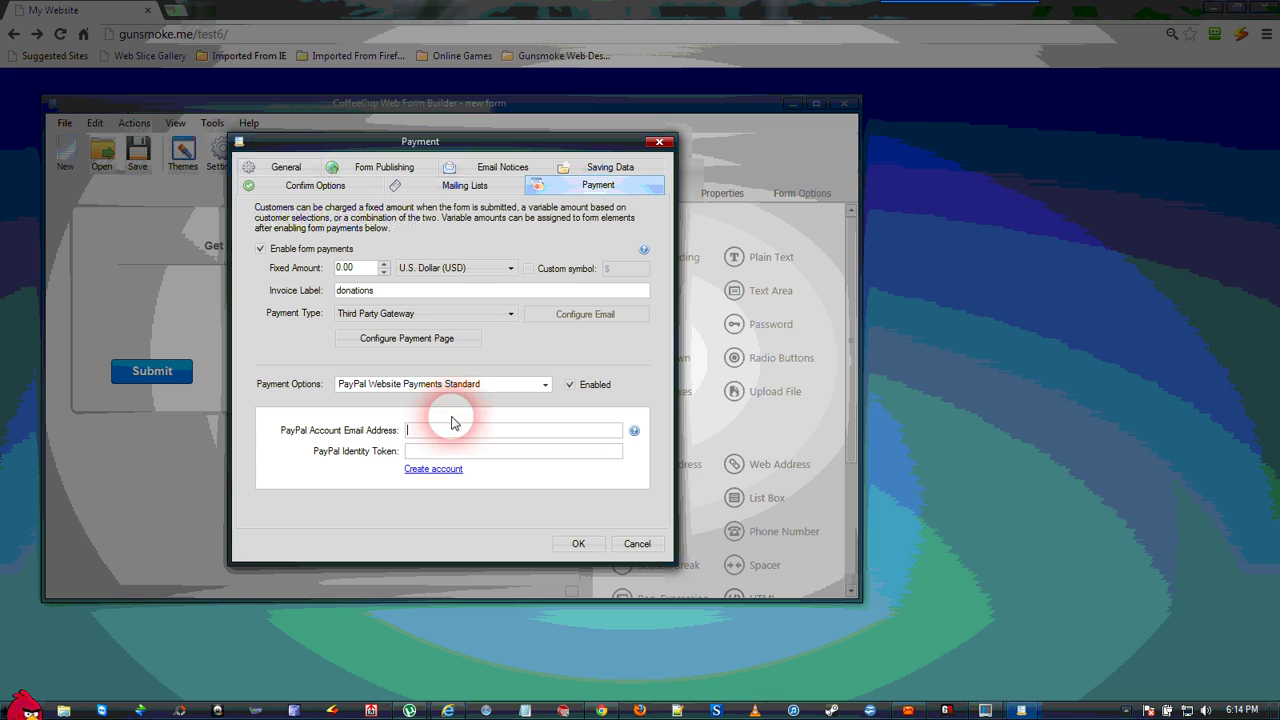
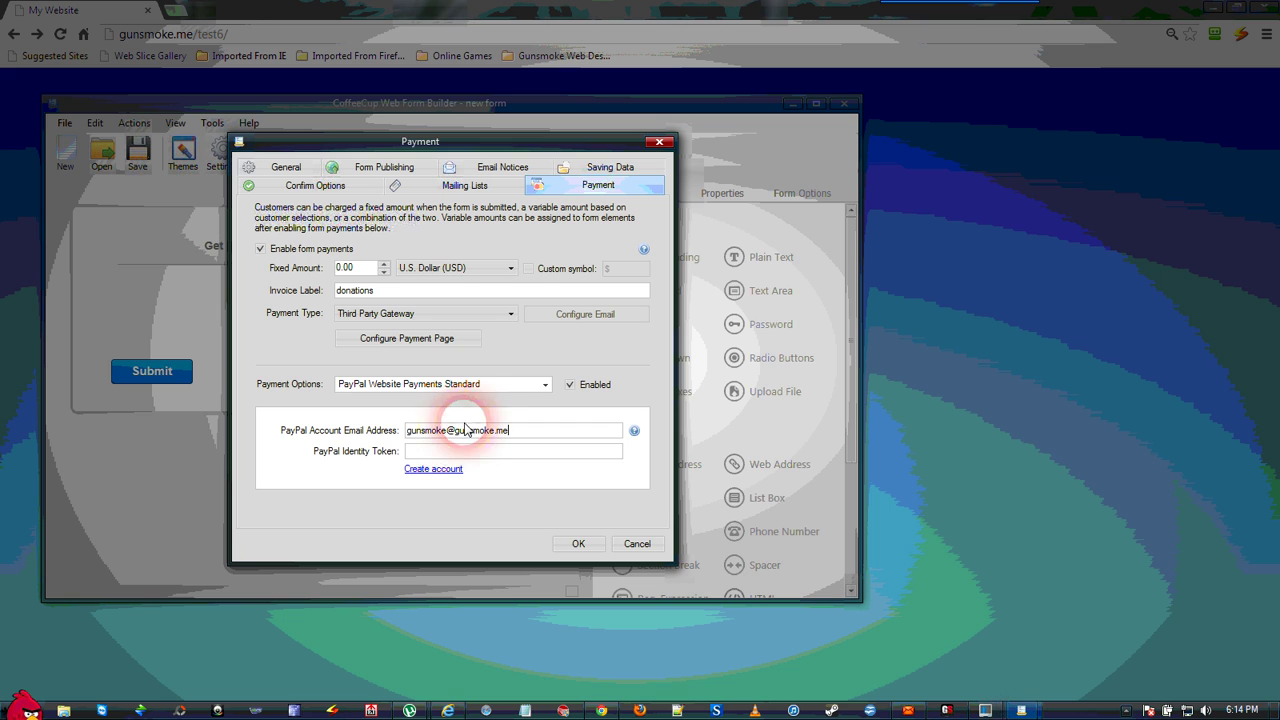
left_click(480, 454)
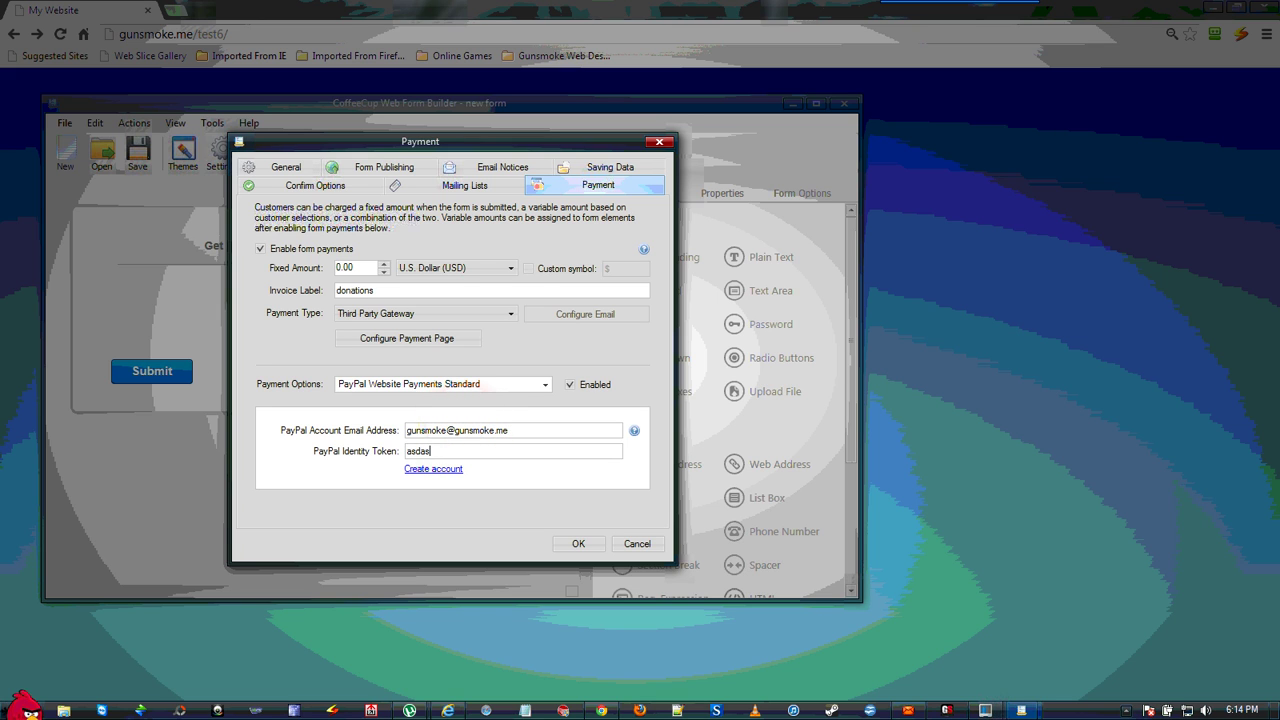
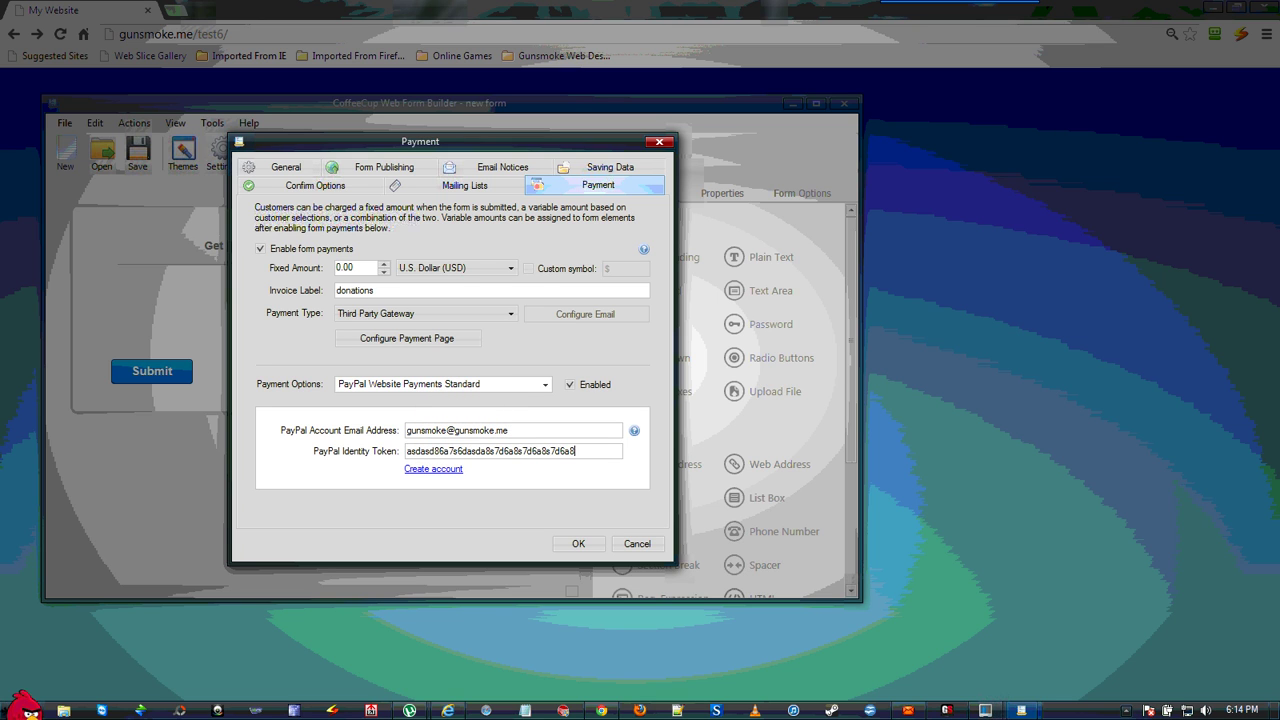
left_click(582, 543)
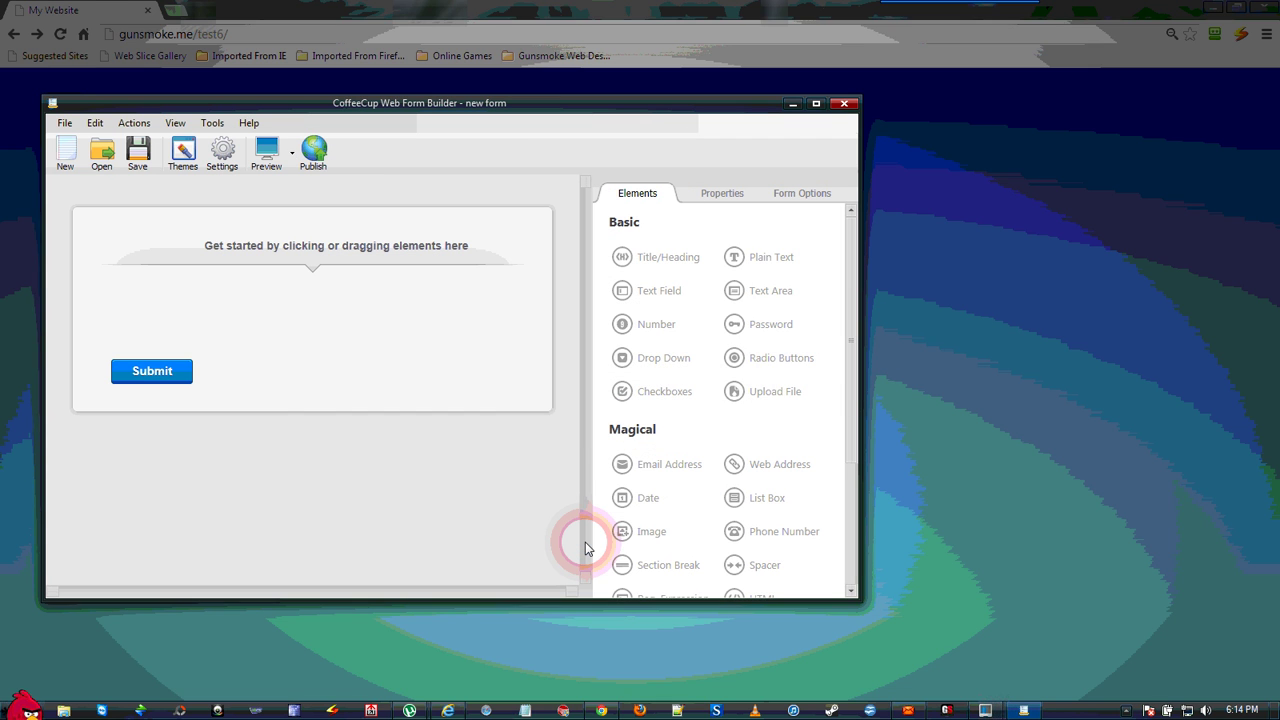
- Add a heading reading 'Donate to a Good Cause: ME!' at the top of the form
left_click(535, 383)
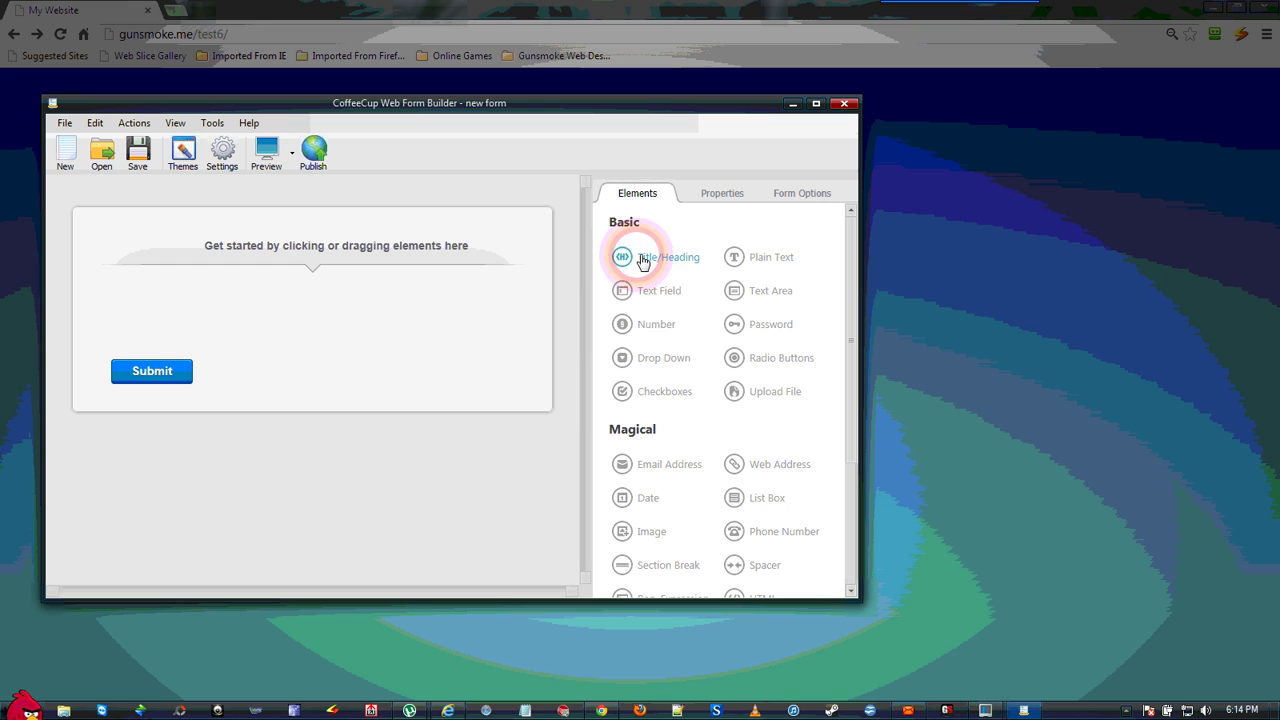
left_click_drag(640, 255, 467, 250)
left_click(722, 200)
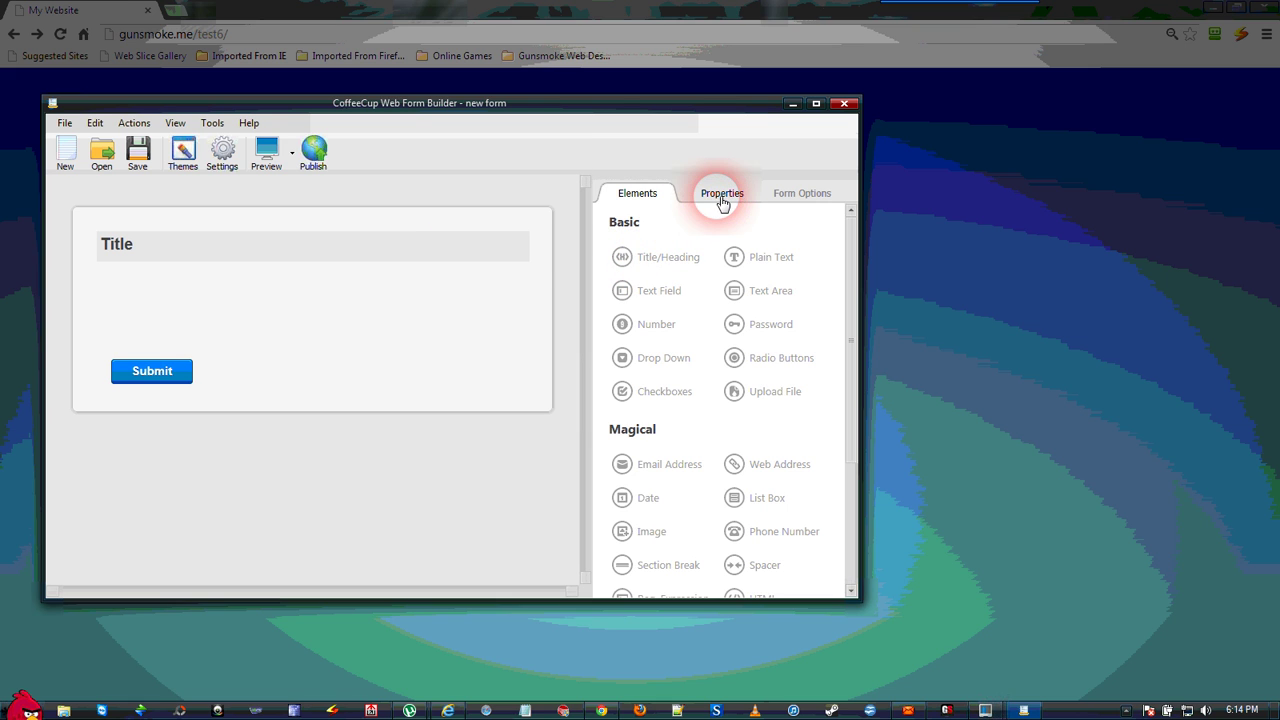
left_click(754, 255)
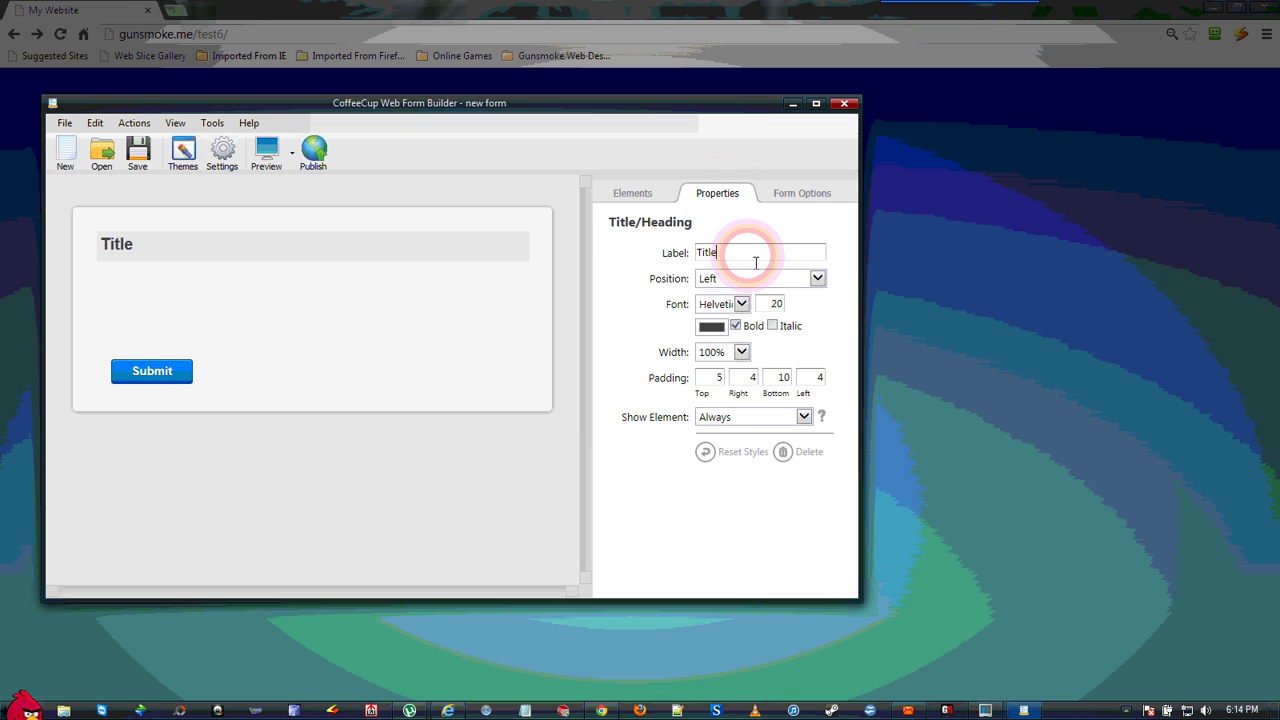
key("BackSpace")
key("BackSpace")
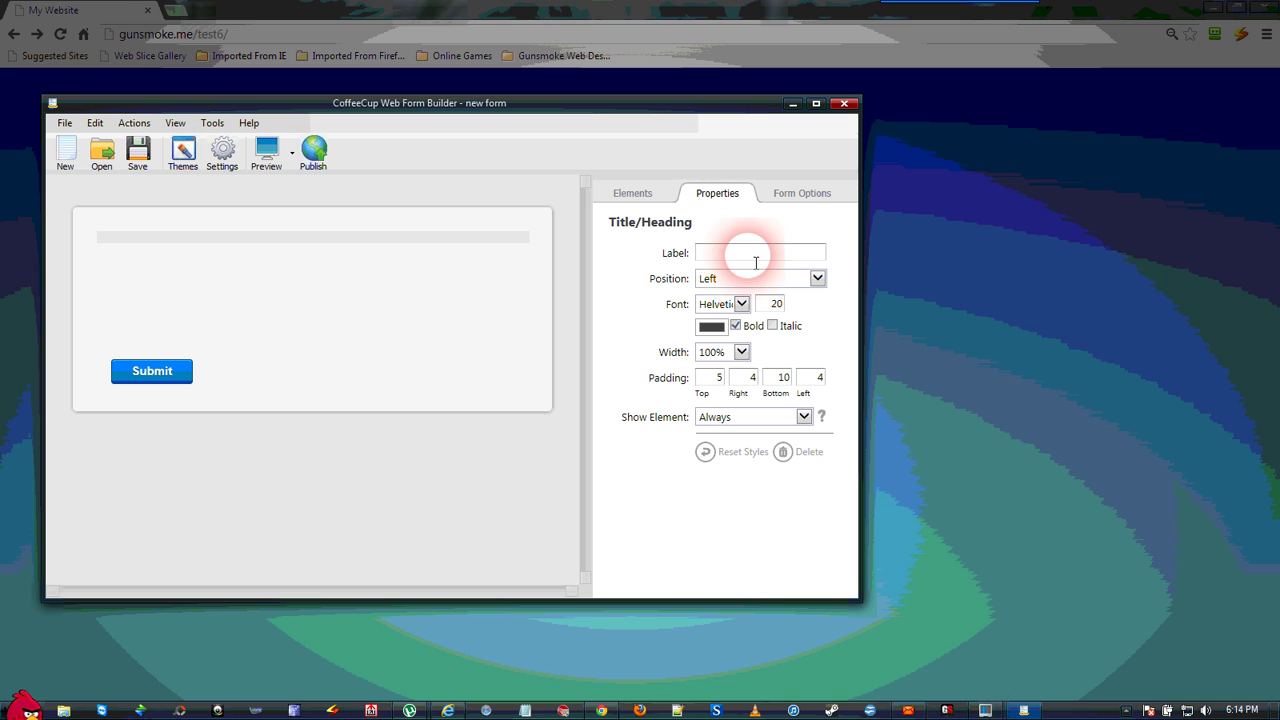
type("Donate to a Good Cause: ME!")
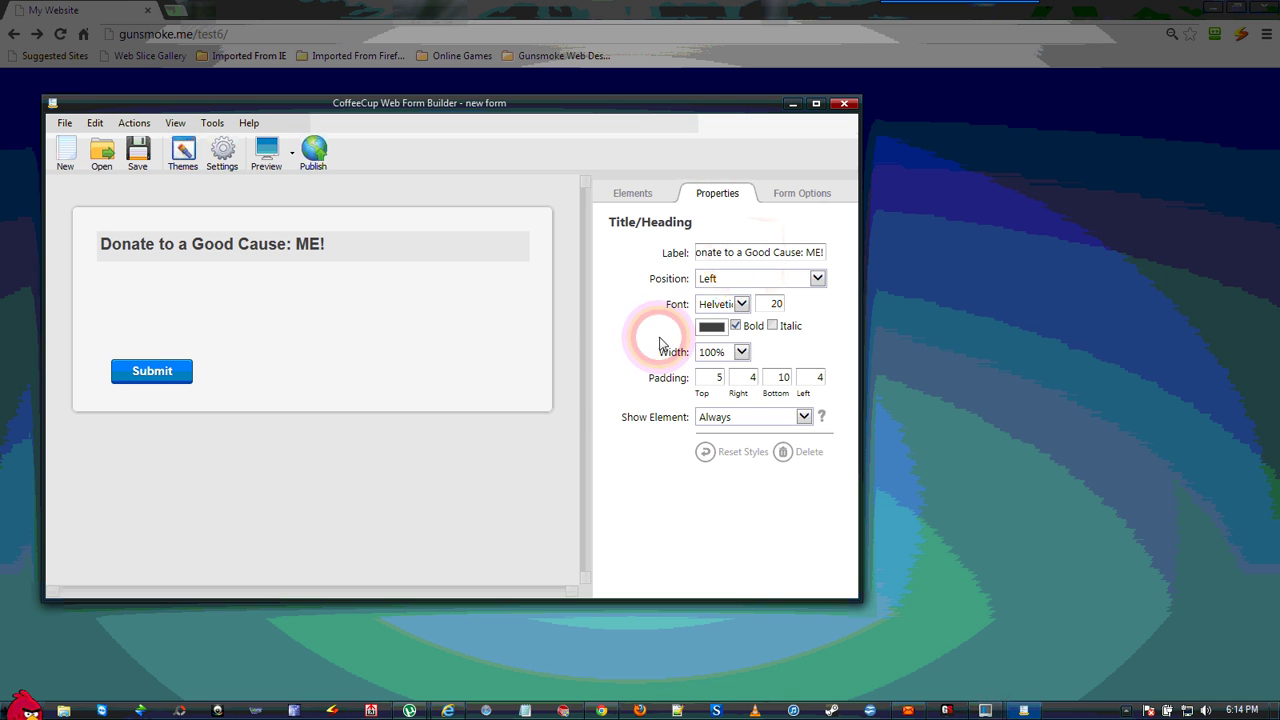
- Add a radio button group and a Number field below the heading
left_click(635, 193)
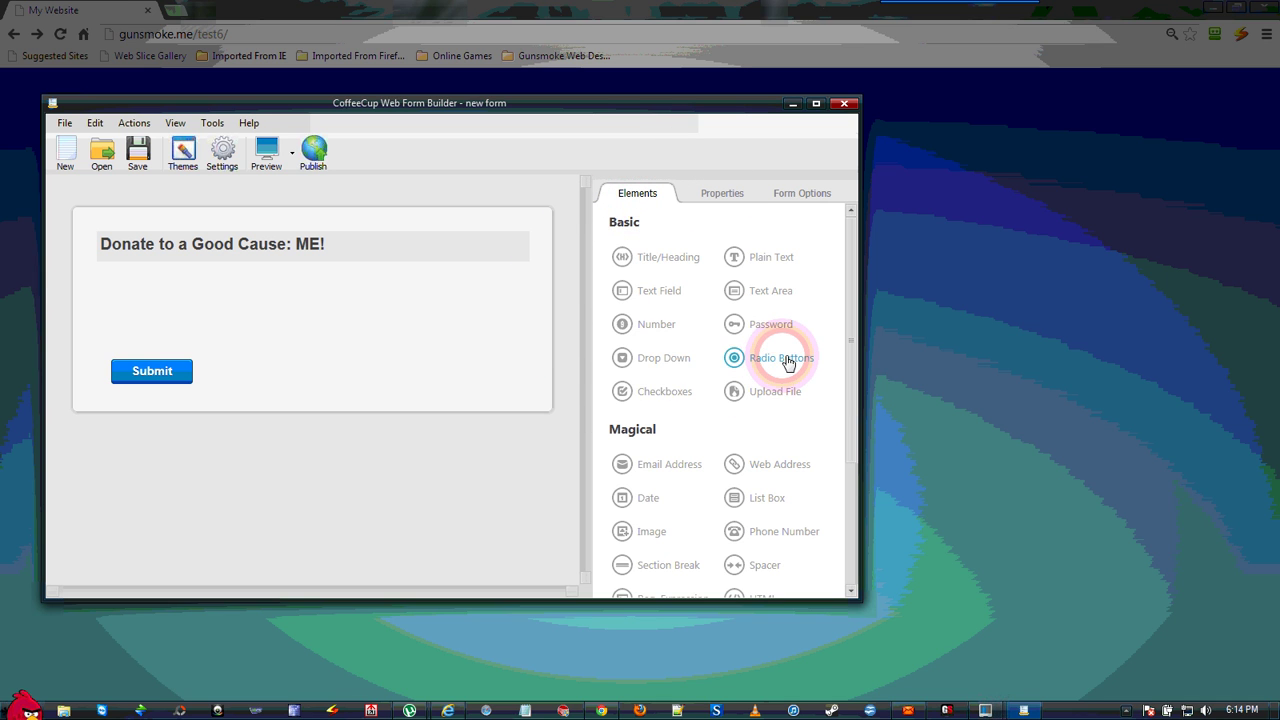
left_click_drag(786, 360, 458, 298)
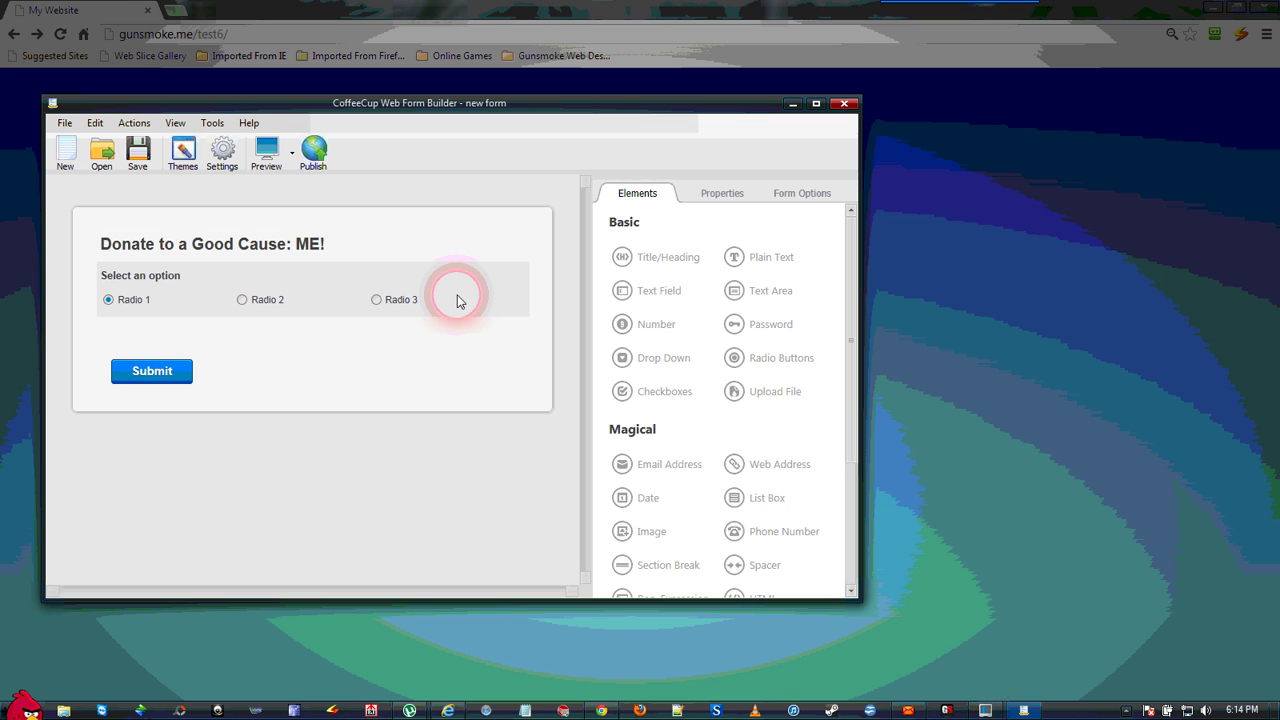
left_click_drag(659, 336, 425, 344)
left_click(172, 302)
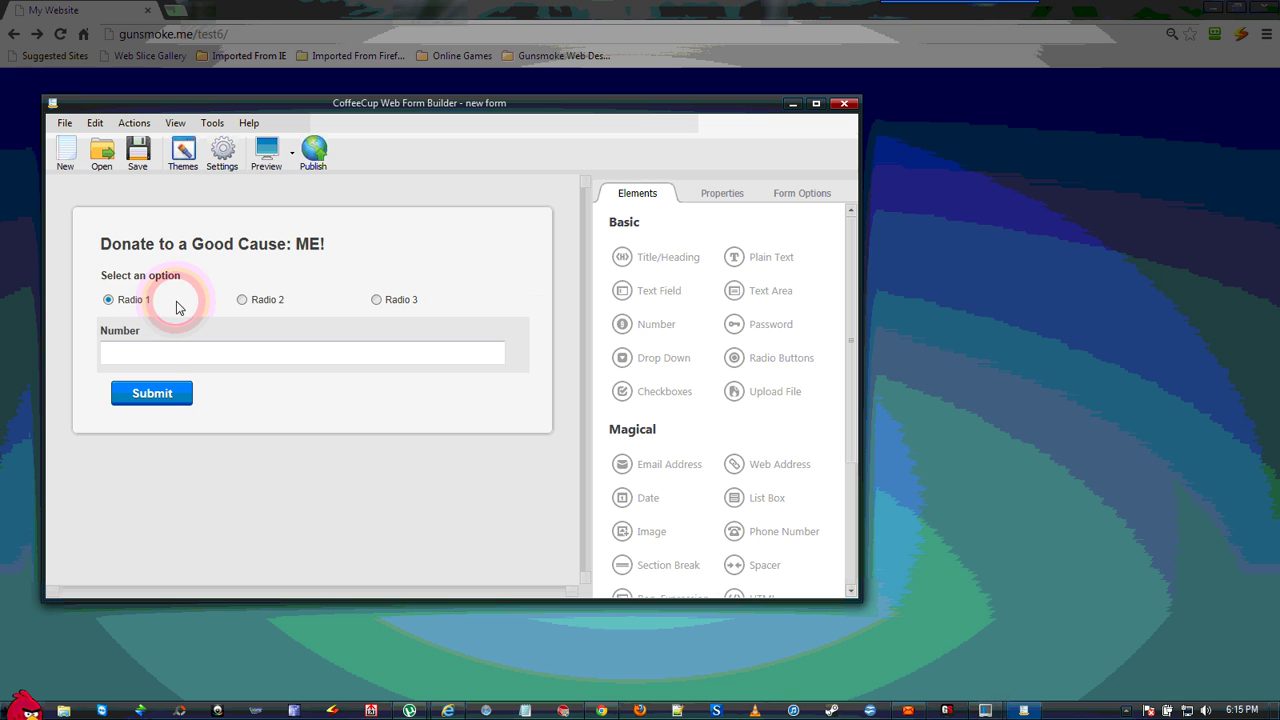
- Replace the radio group's 'Select an option' label with 'Enter the amount of your donation'
left_click(731, 201)
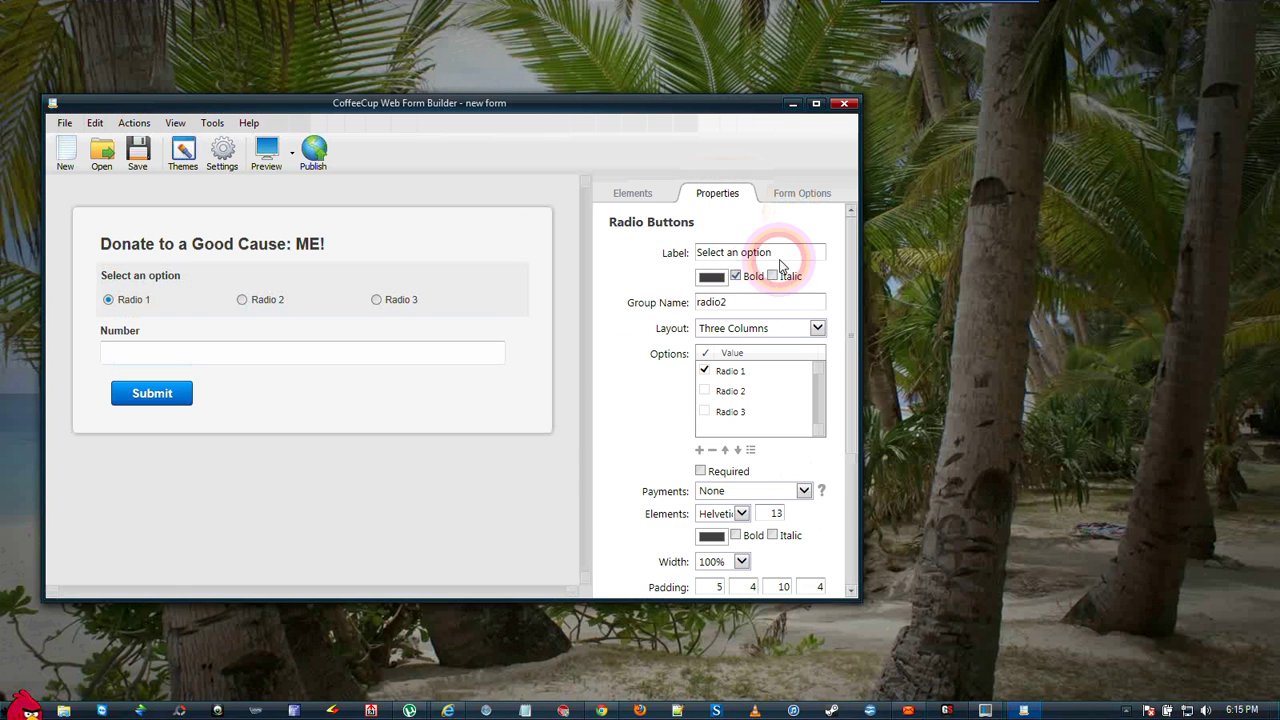
key("BackSpace")
key("BackSpace")
key("BackSpace")
key("BackSpace")
key("BackSpace")
key("BackSpace")
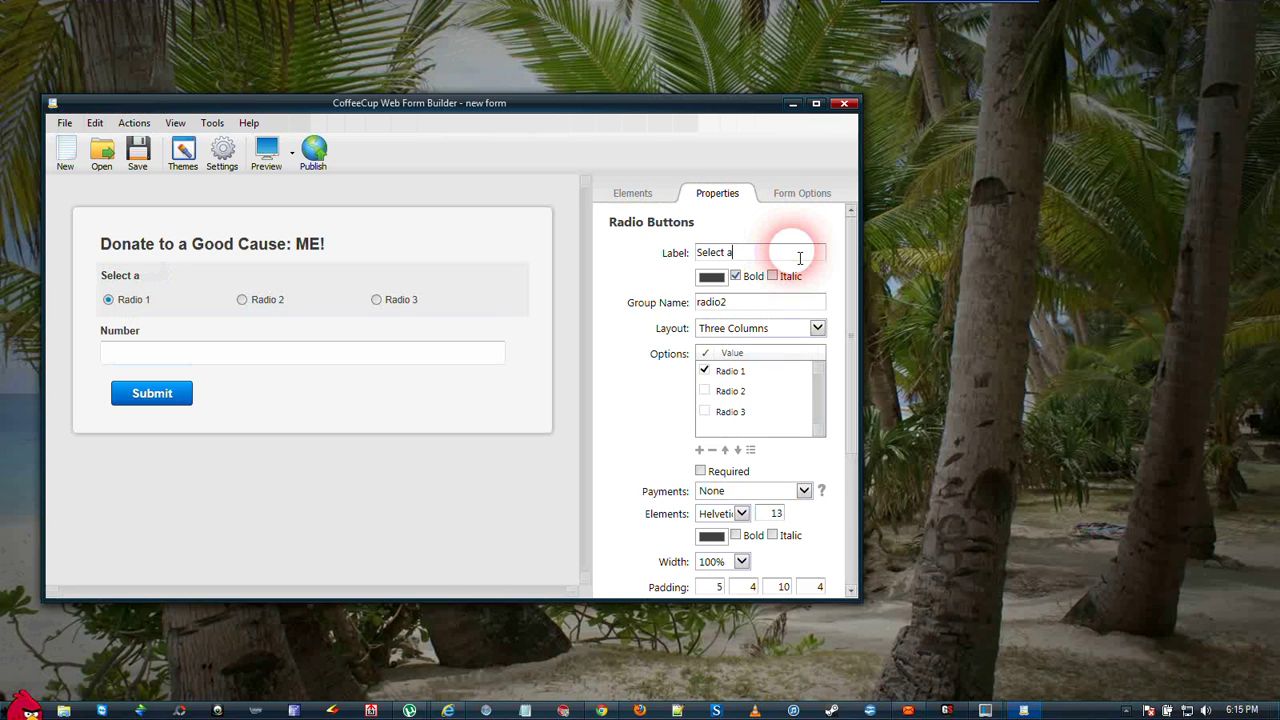
key("BackSpace")
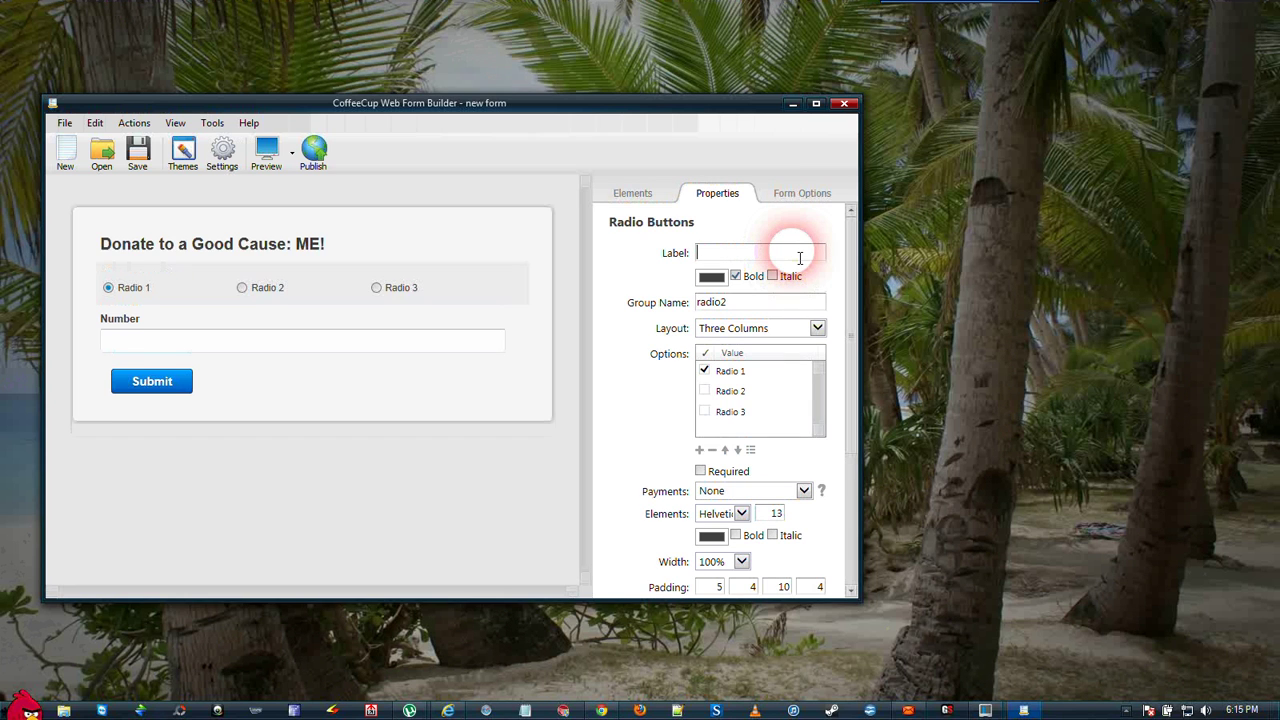
type("Enter the ")
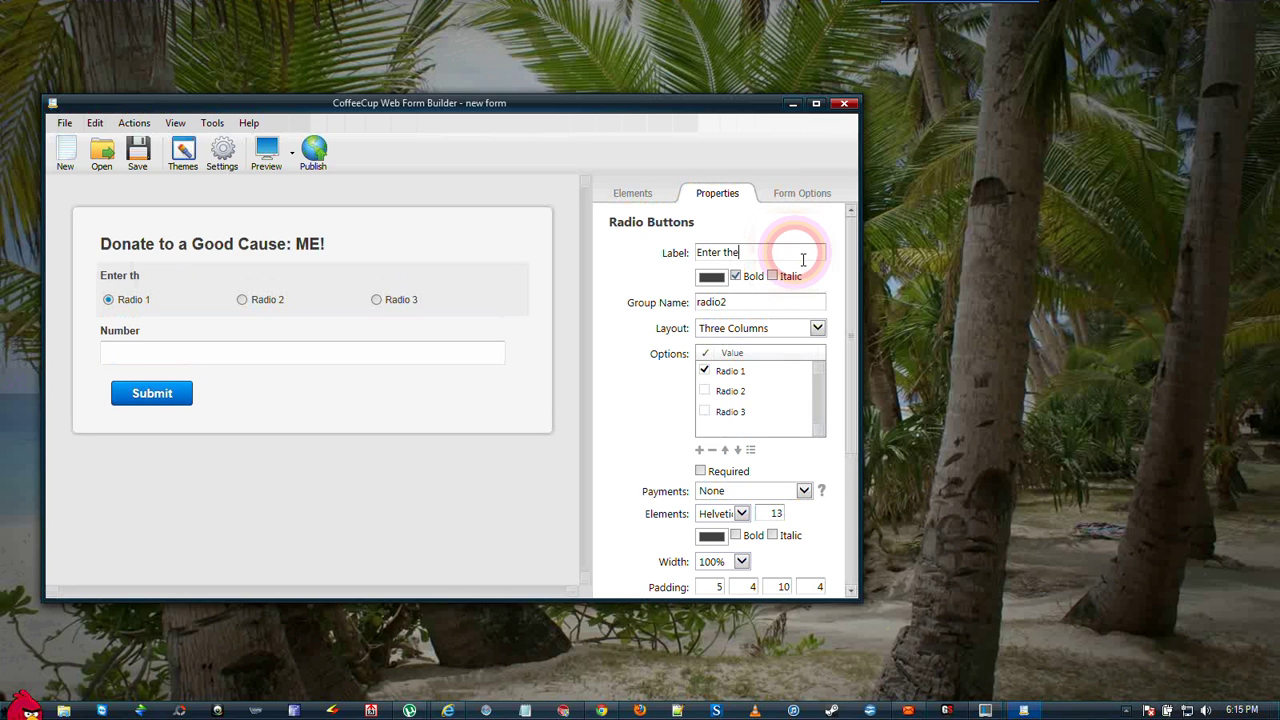
type("amount of yo")
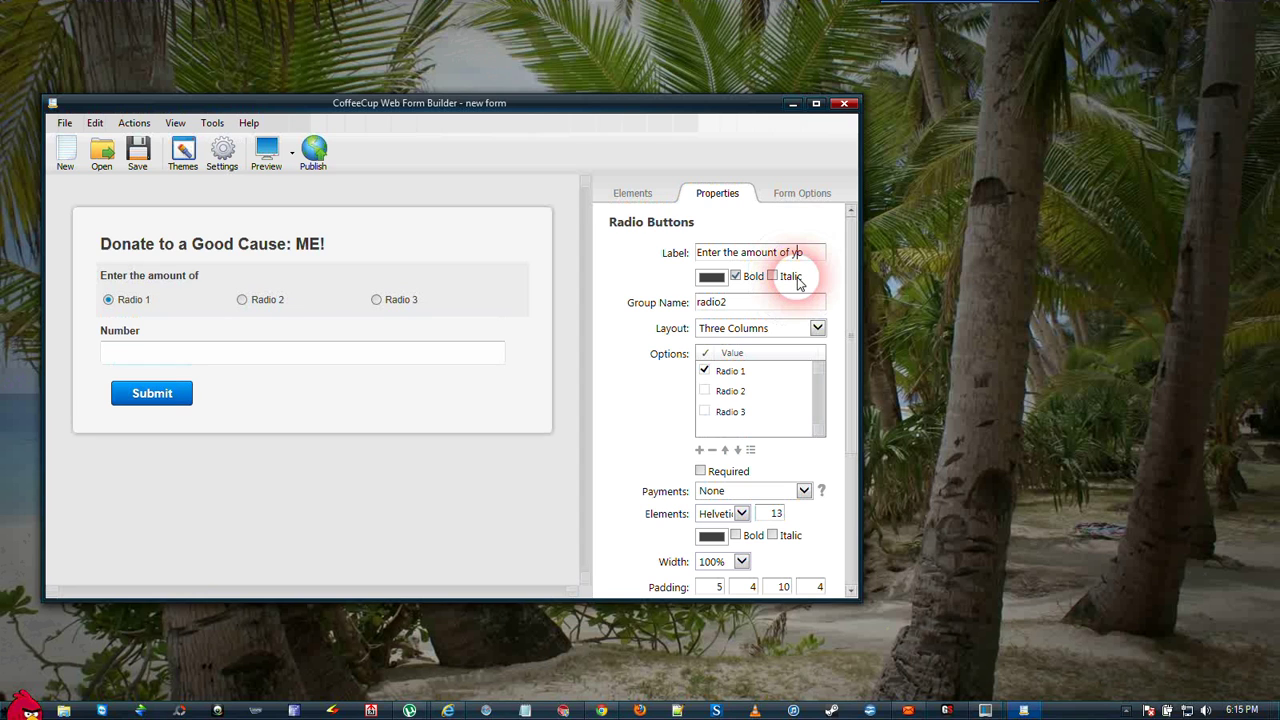
type("ur donat")
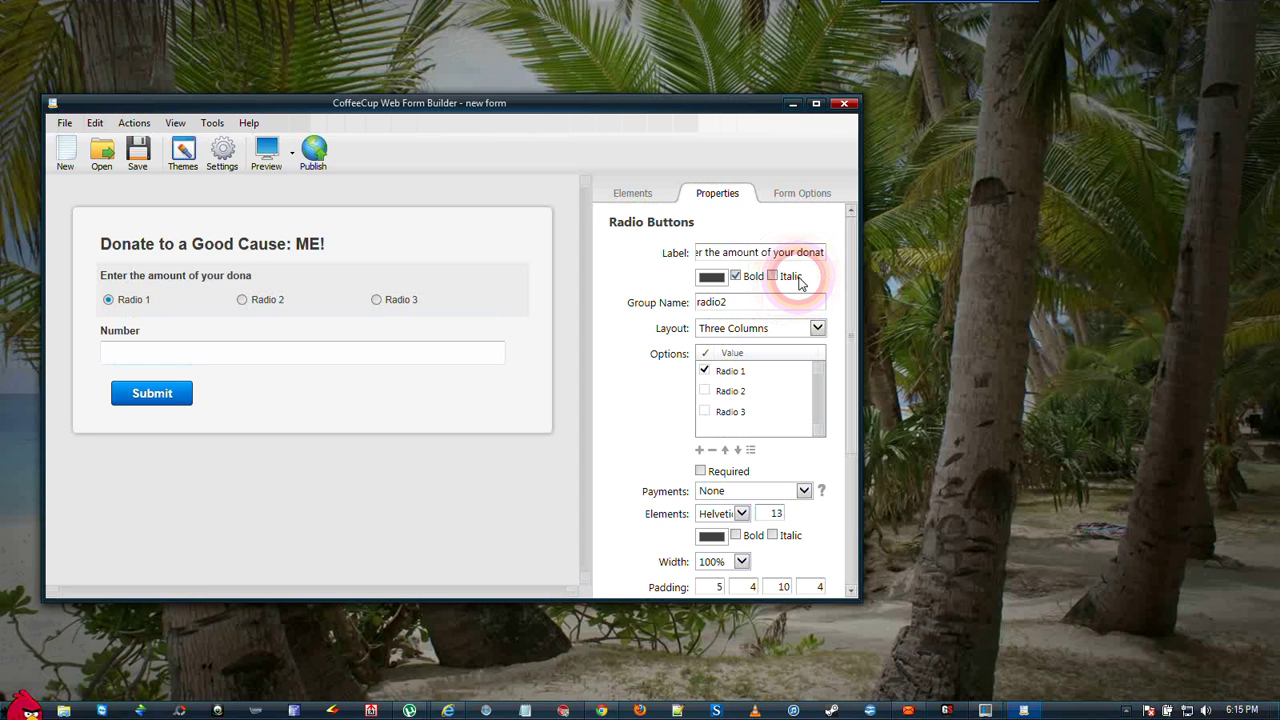
type("ion")
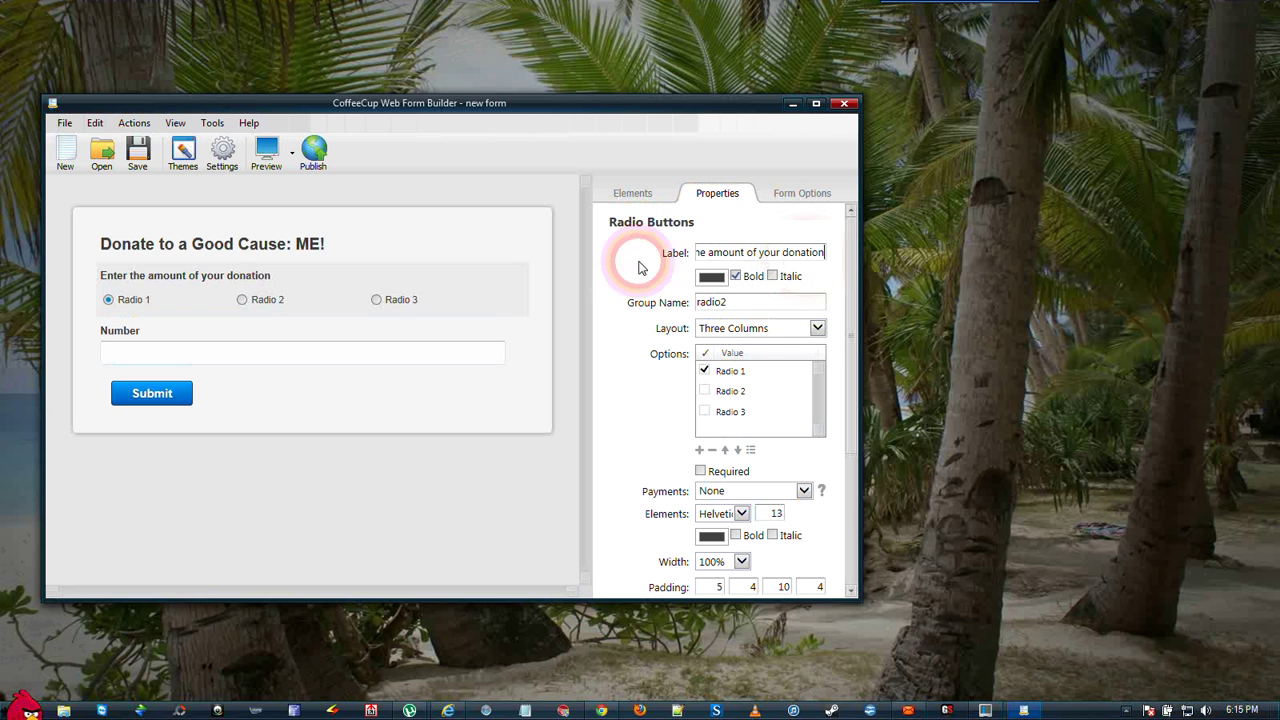
- Lay the radio options out in two columns and add a fourth option, Enter Amount
left_click(817, 328)
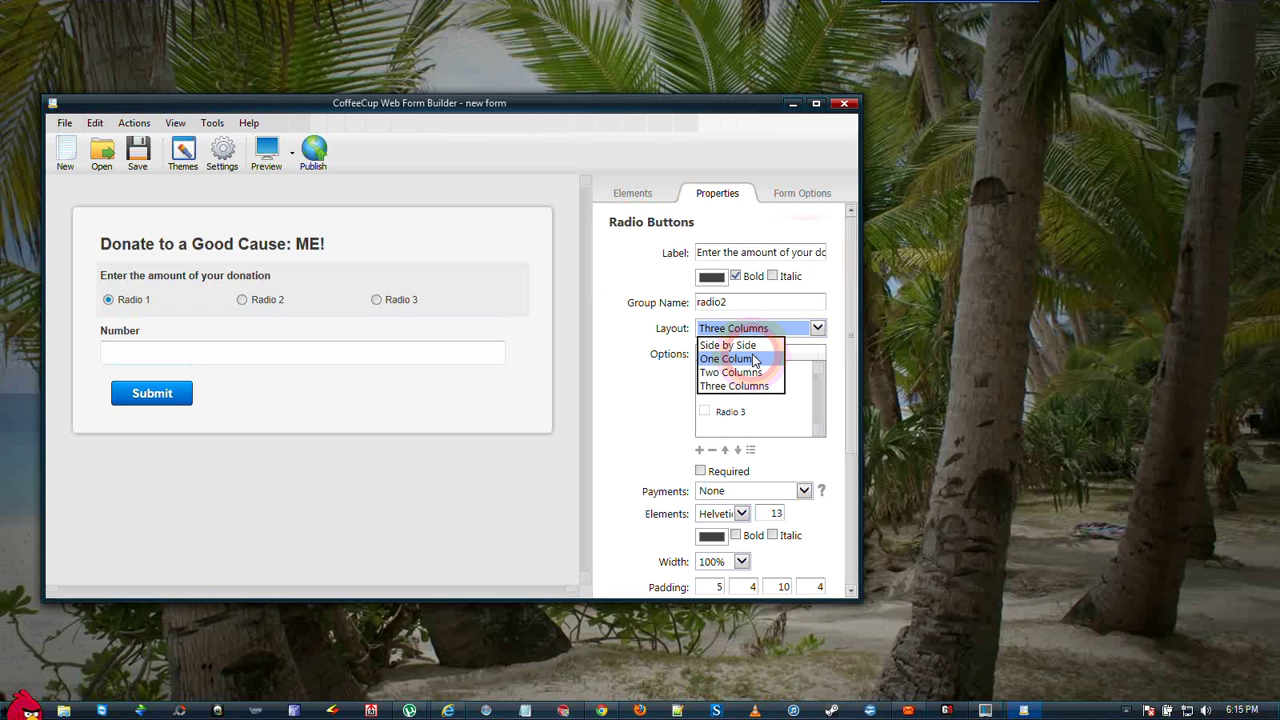
left_click(750, 373)
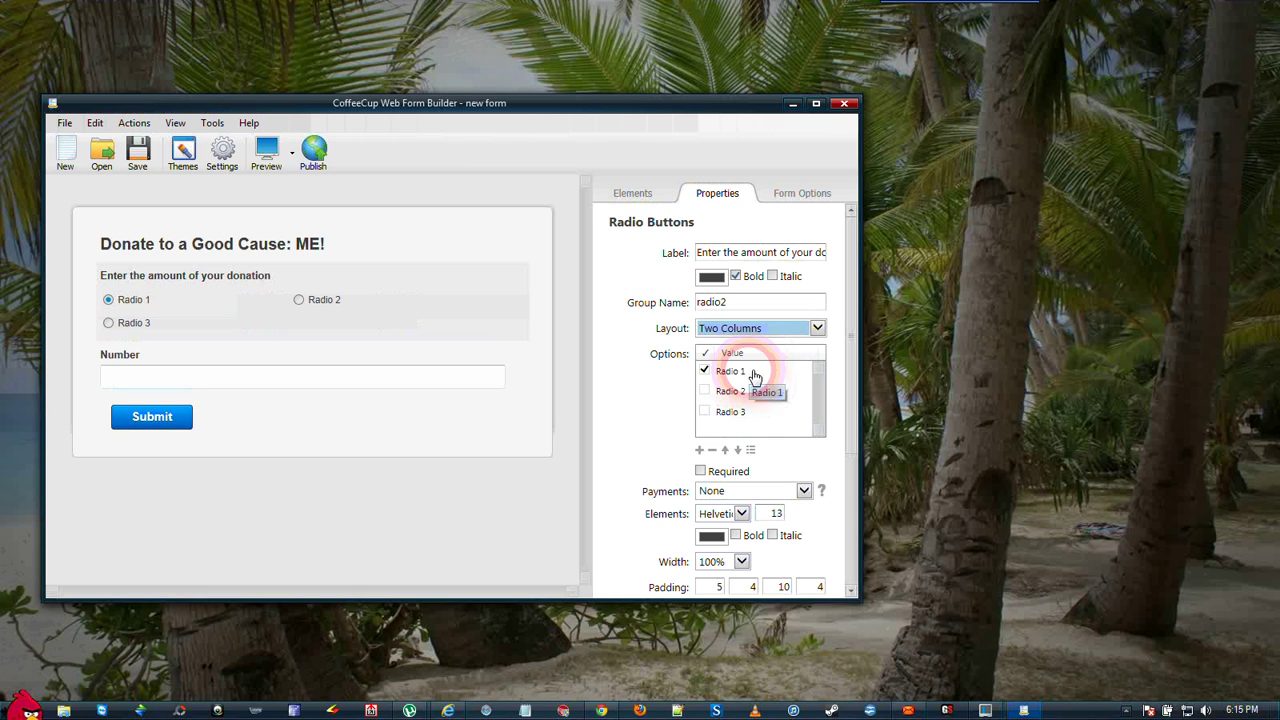
left_click(700, 451)
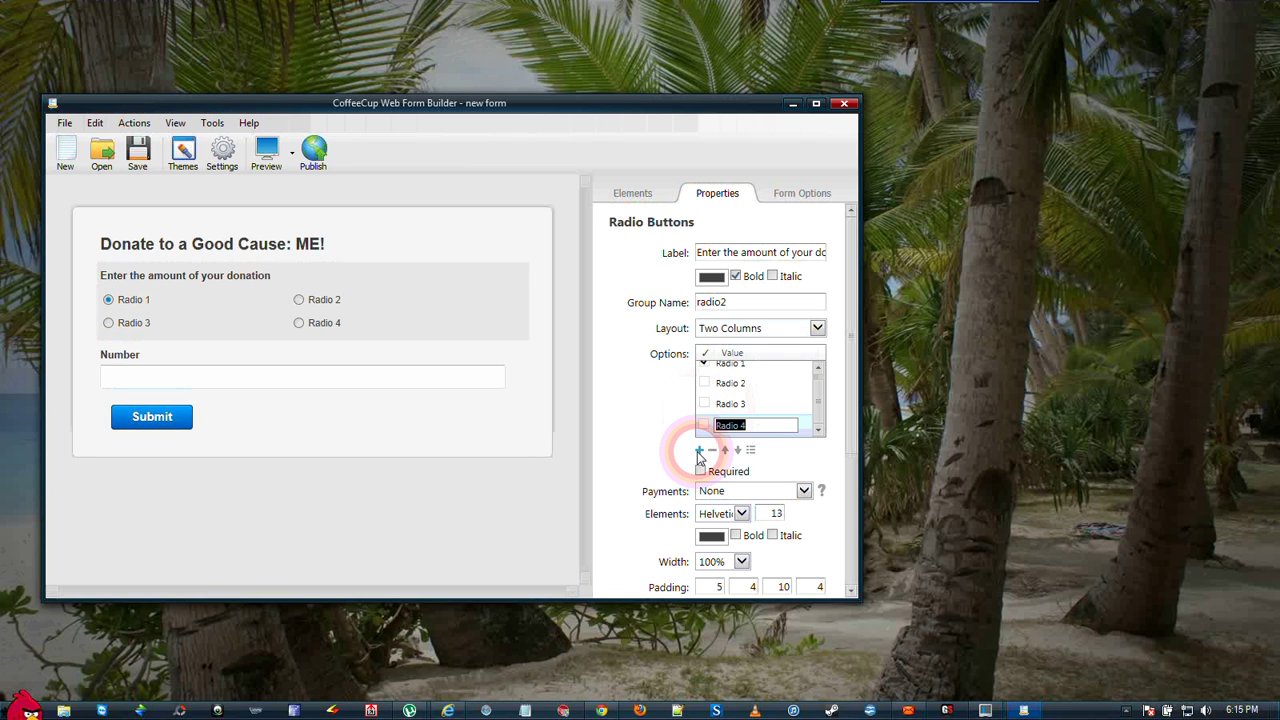
left_click(819, 385)
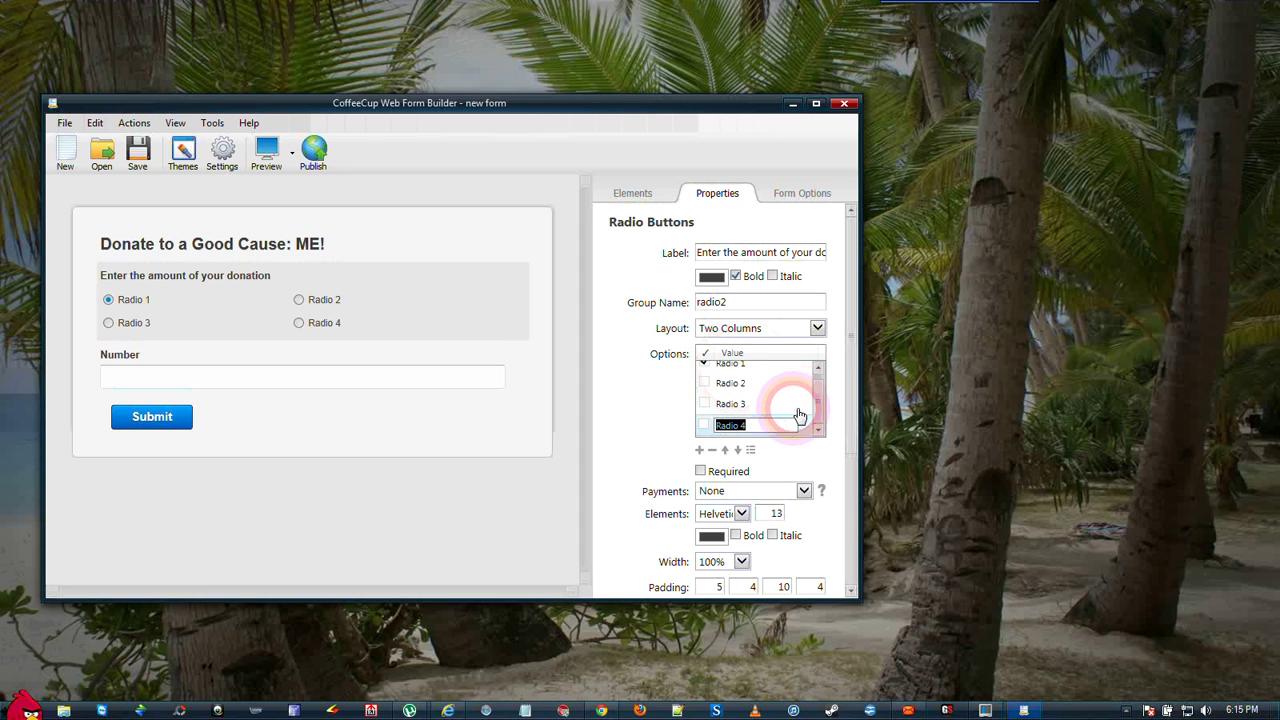
type("Enter Amount")
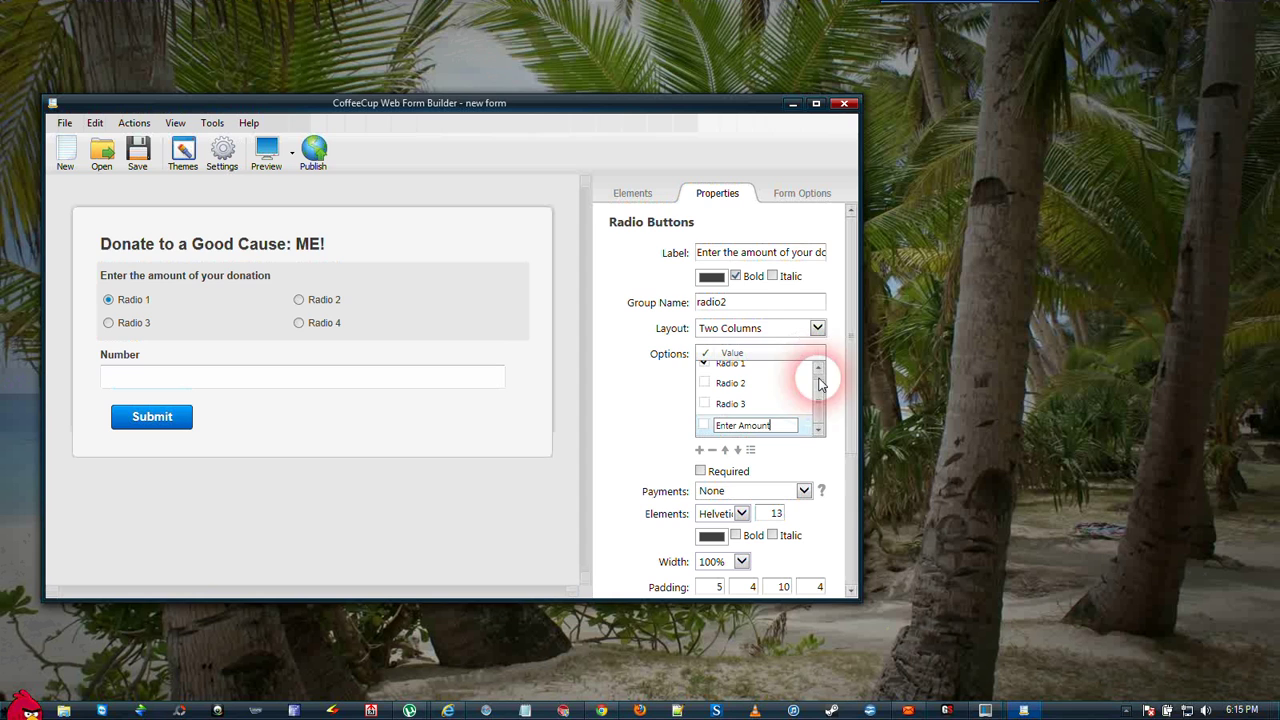
left_click(731, 370)
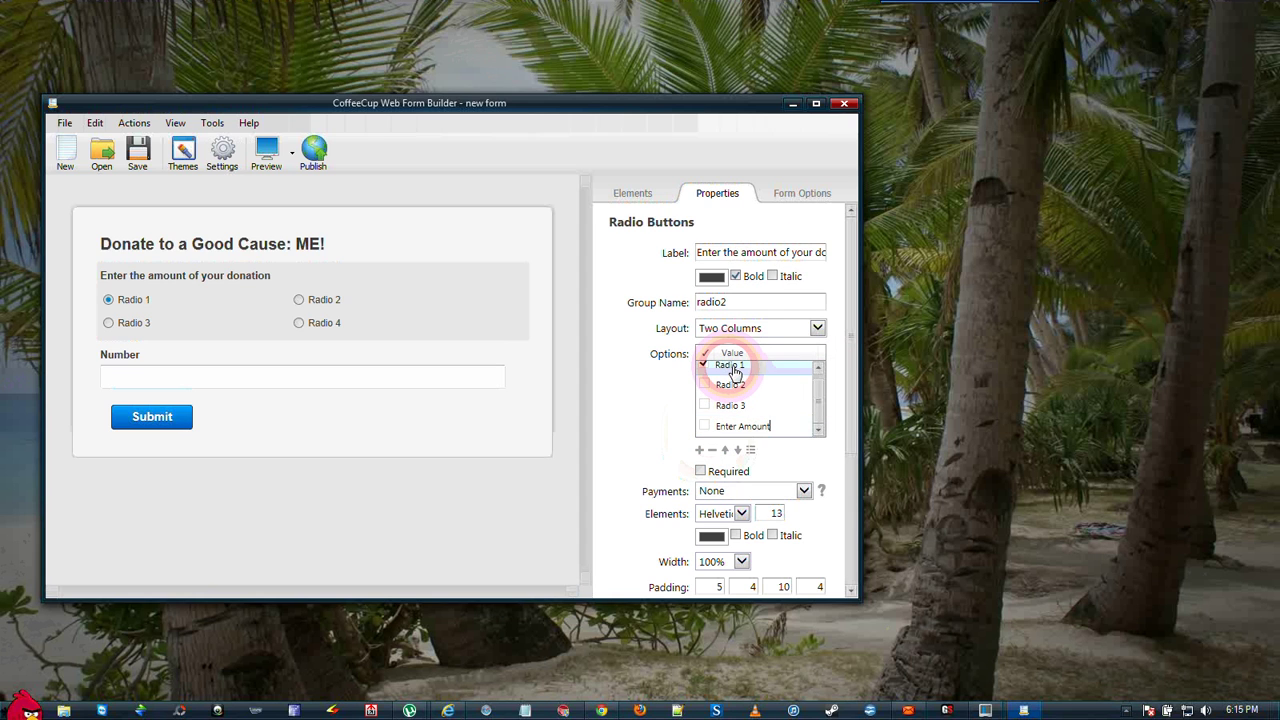
- Rename the first three radio options to $10, $20 and $30
left_click(733, 370)
type("$10")
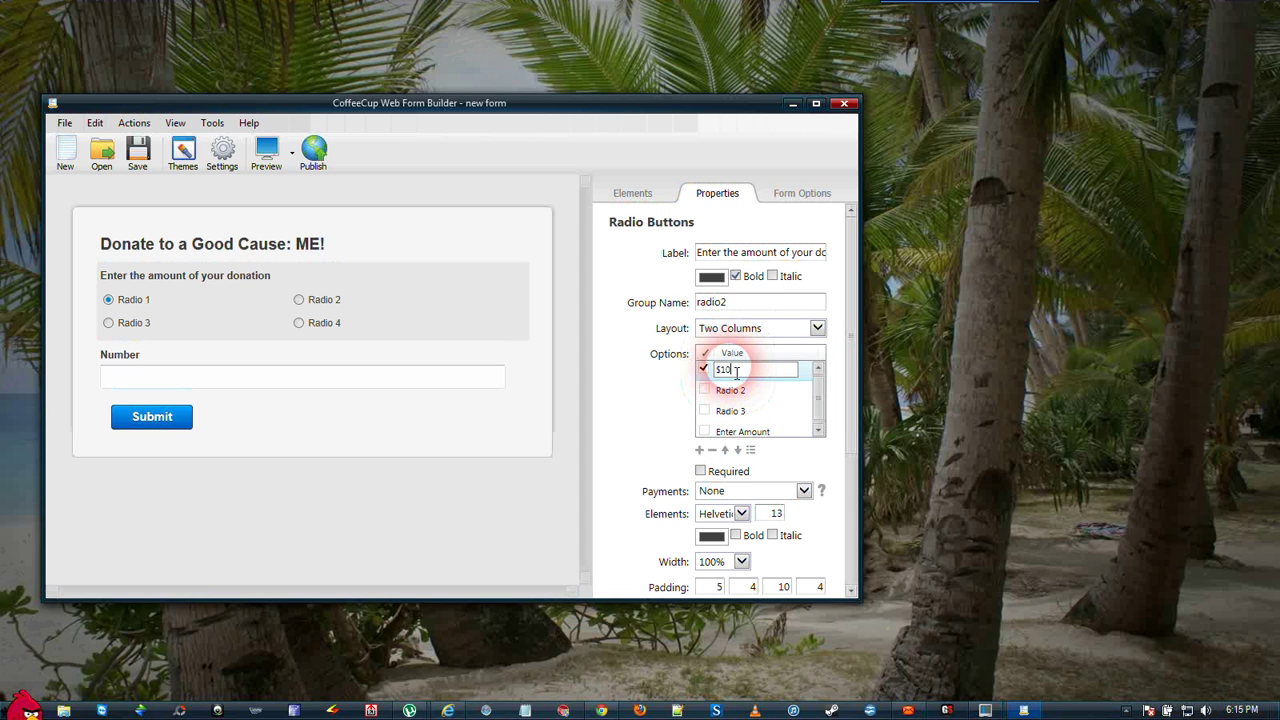
left_click(728, 392)
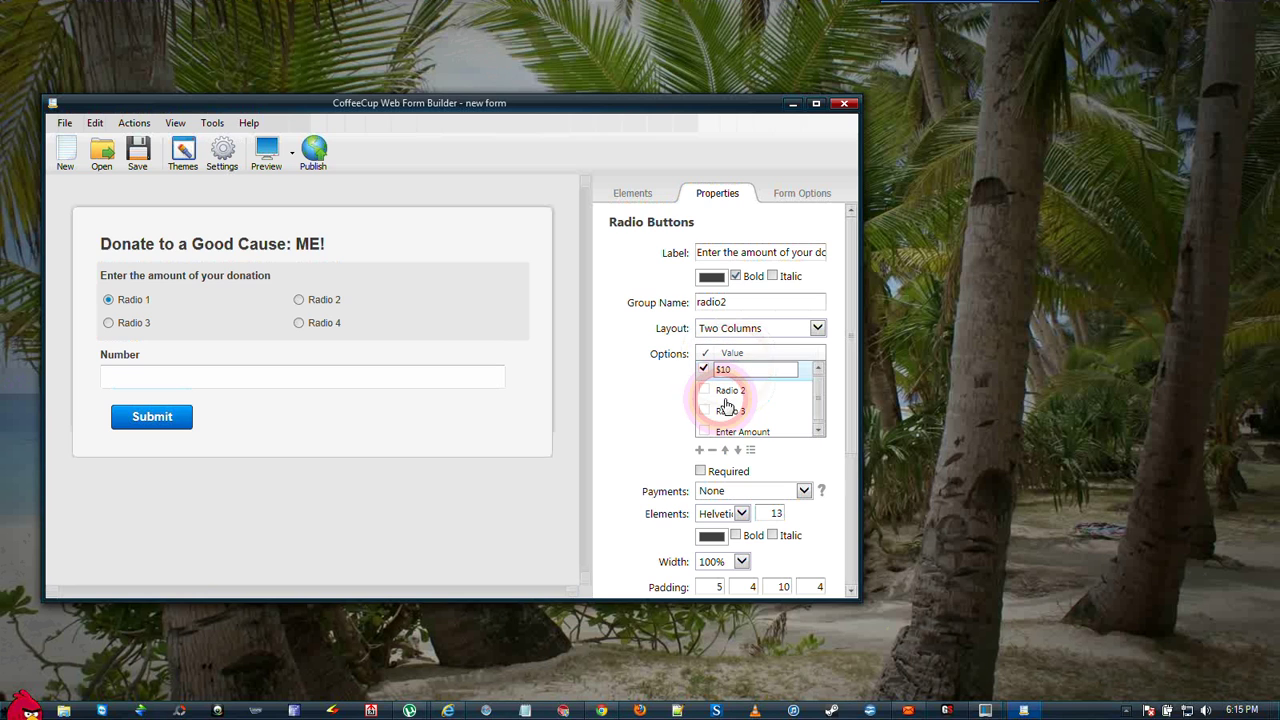
left_click(729, 394)
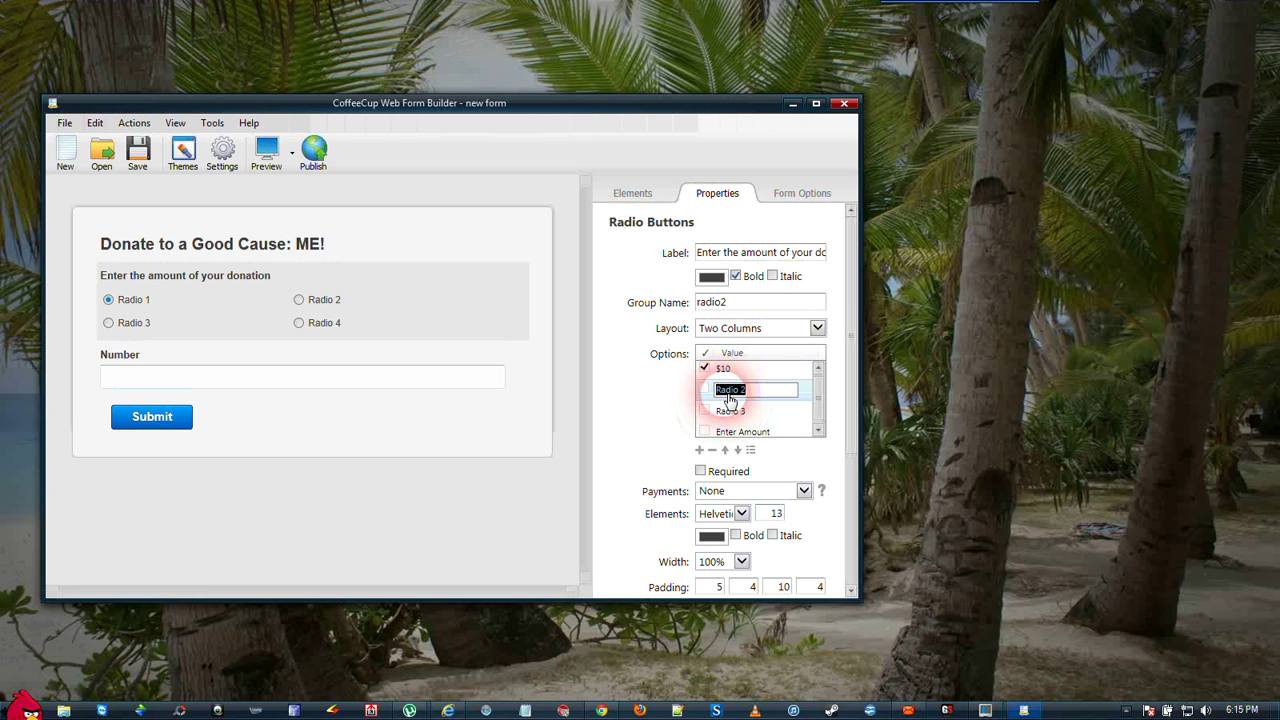
type("$20")
left_click(731, 412)
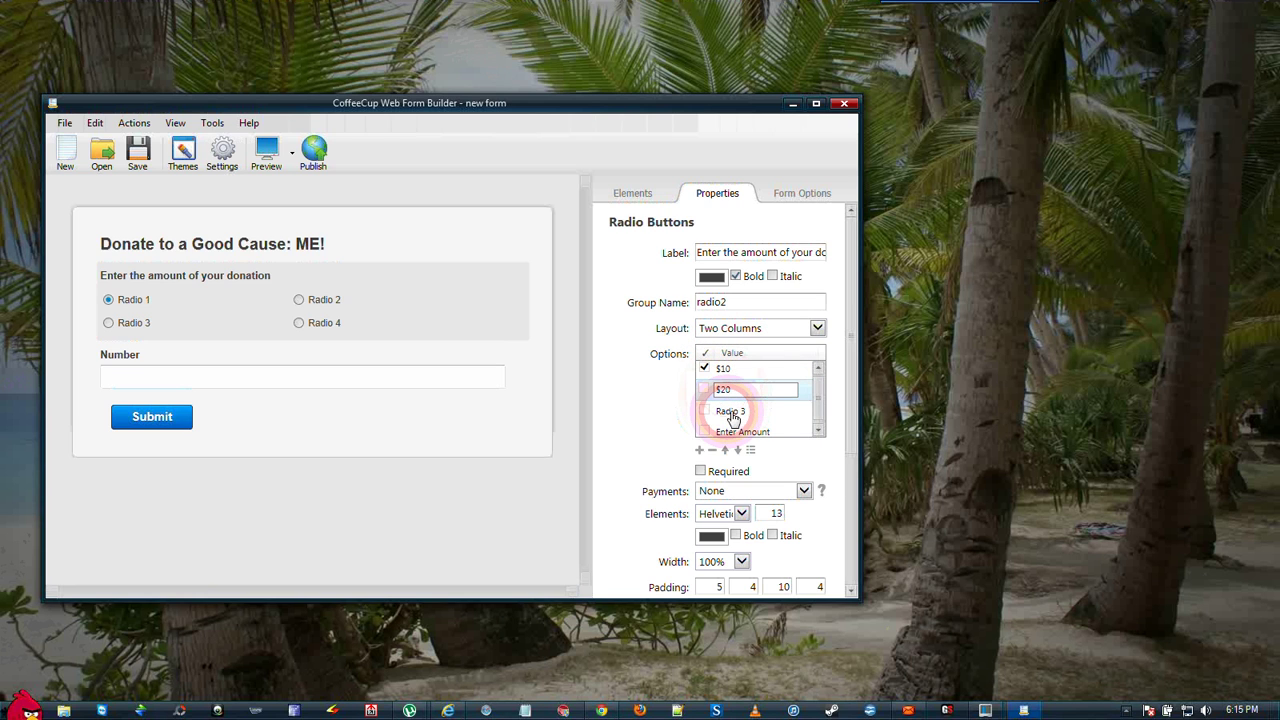
left_click(731, 413)
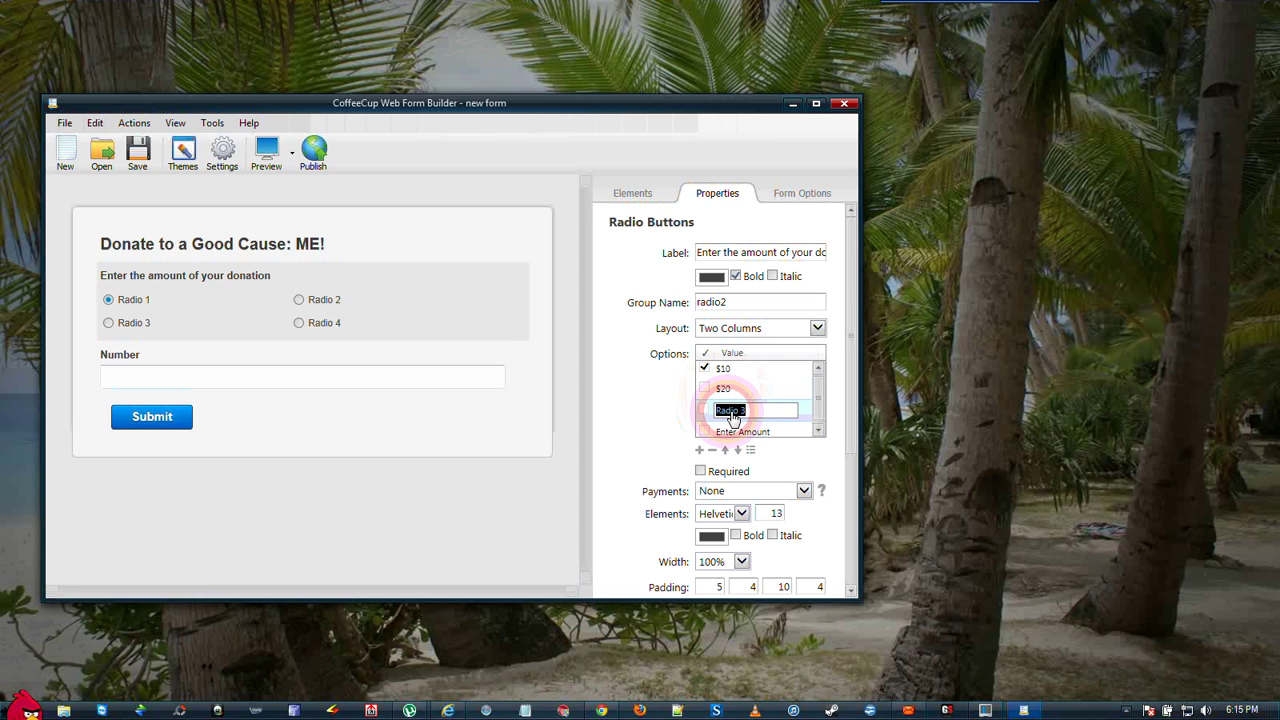
type("$30")
left_click(737, 428)
left_click(729, 390)
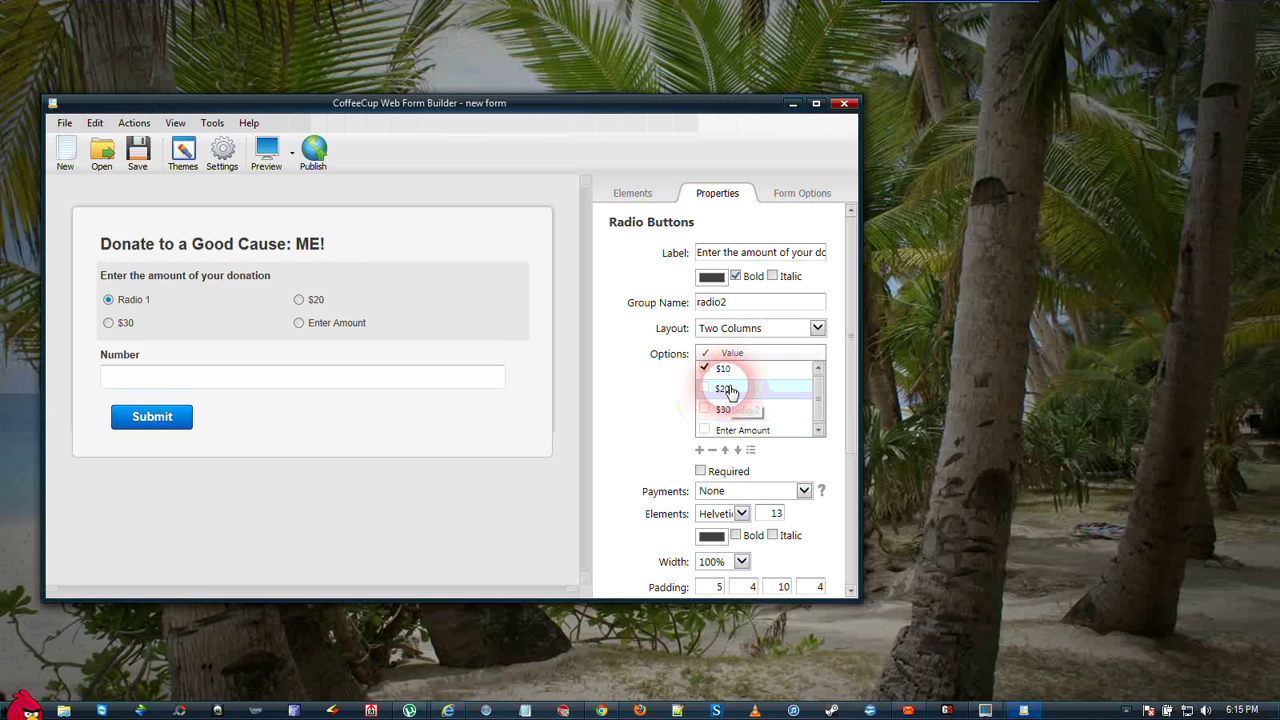
left_click(729, 372)
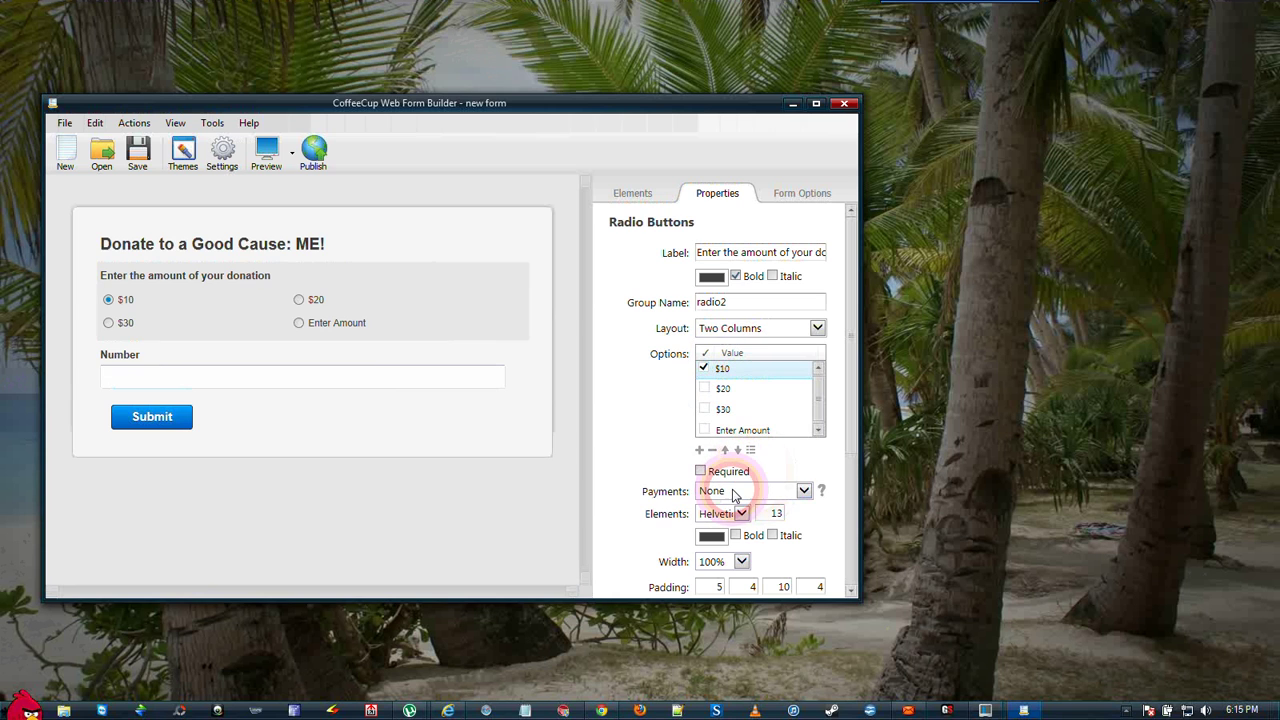
- Set the radio group's payments to Price Input and price the $10 option at 10
left_click(805, 490)
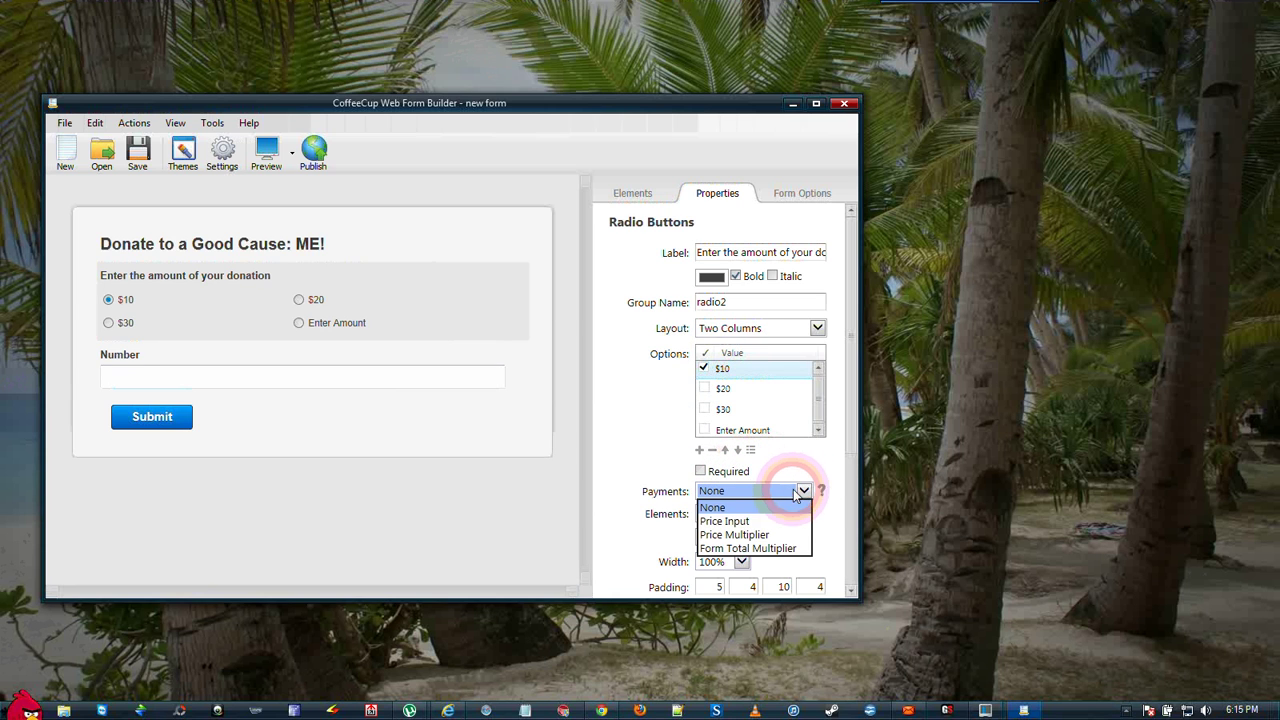
left_click(735, 521)
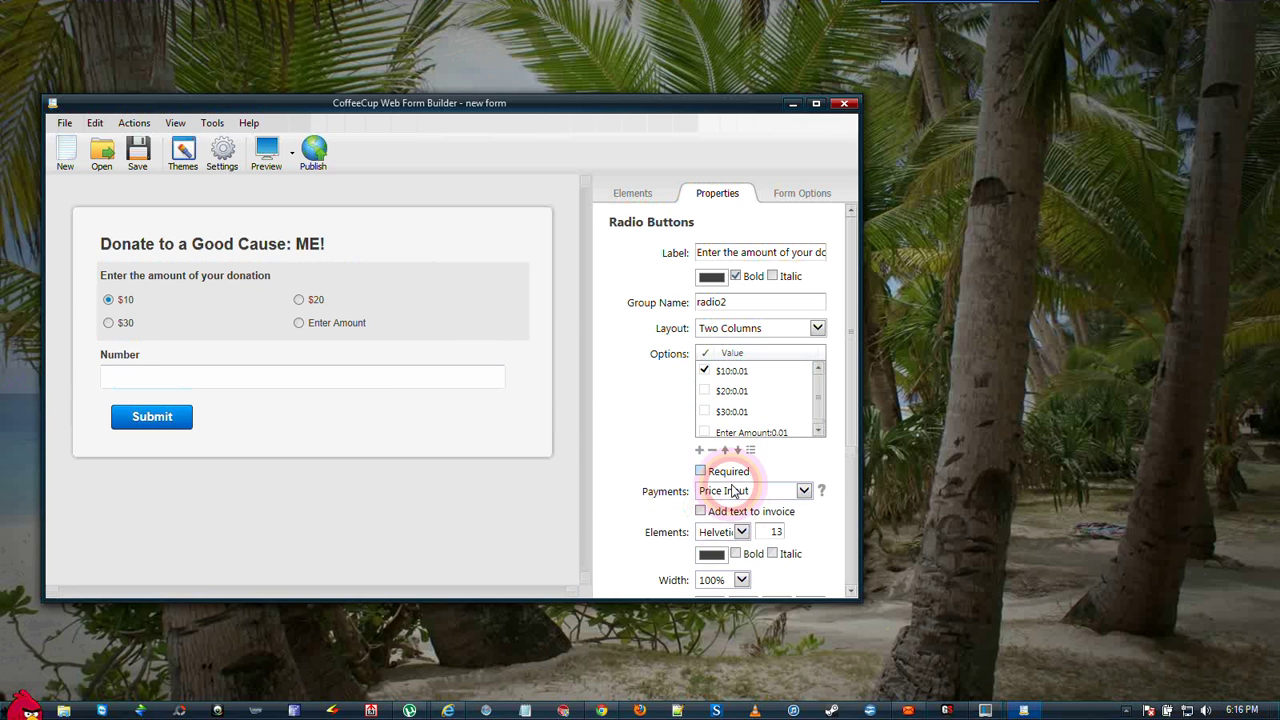
left_click(736, 381)
left_click(738, 383)
left_click(744, 386)
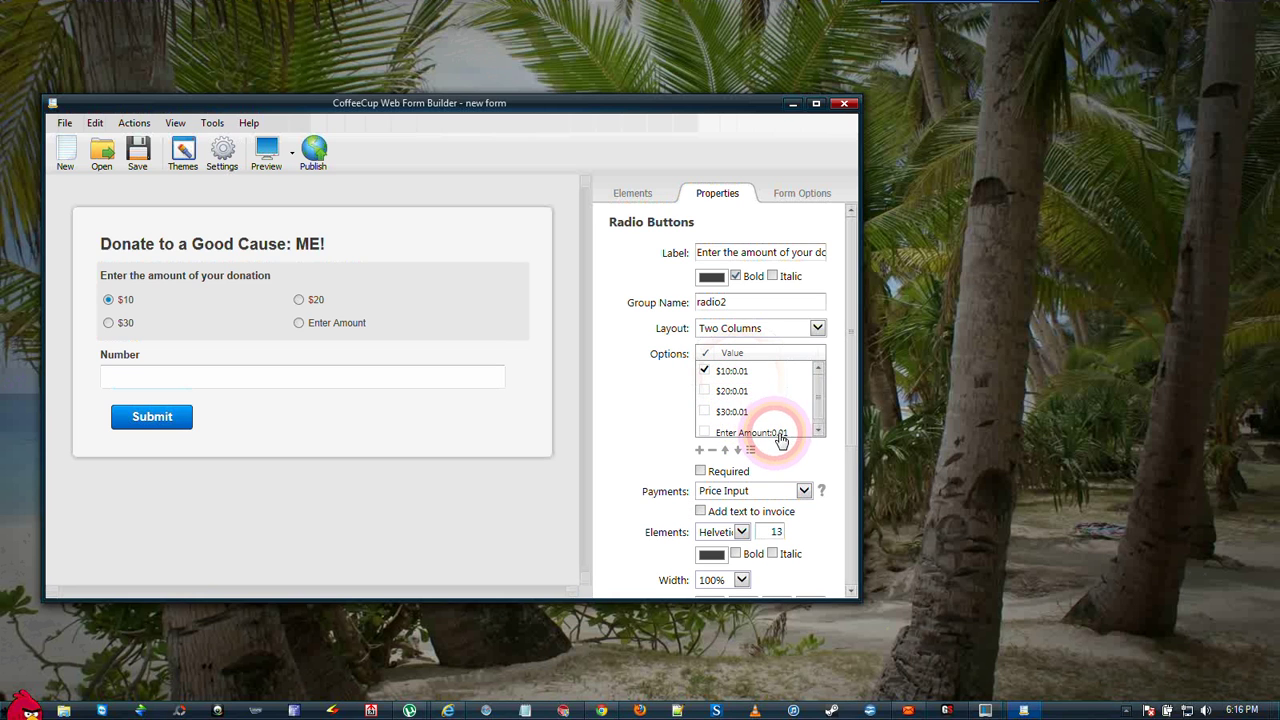
left_click(740, 380)
left_click(601, 395)
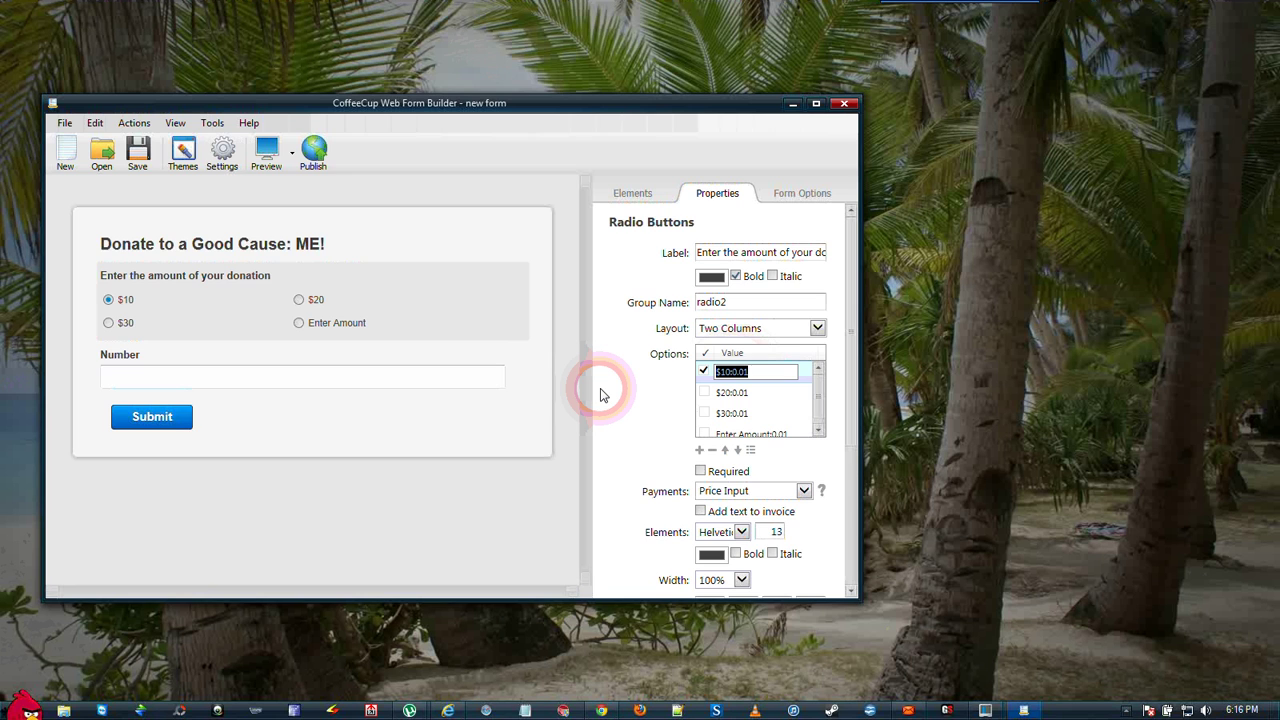
key("End")
key("BackSpace")
key("BackSpace")
key("BackSpace")
key("BackSpace")
key("BackSpace")
left_click(745, 393)
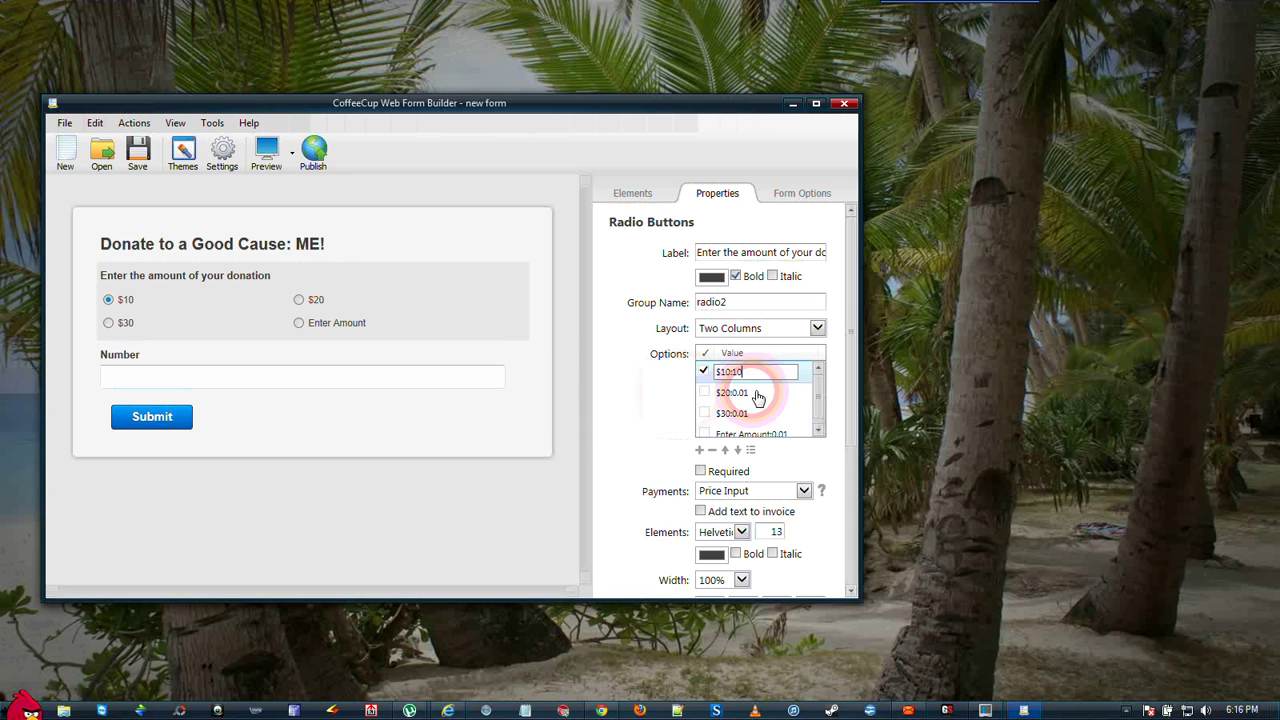
- Price $20 at 20, $30 at 30.00 and Enter Amount at 0.00
left_click(745, 395)
key("End")
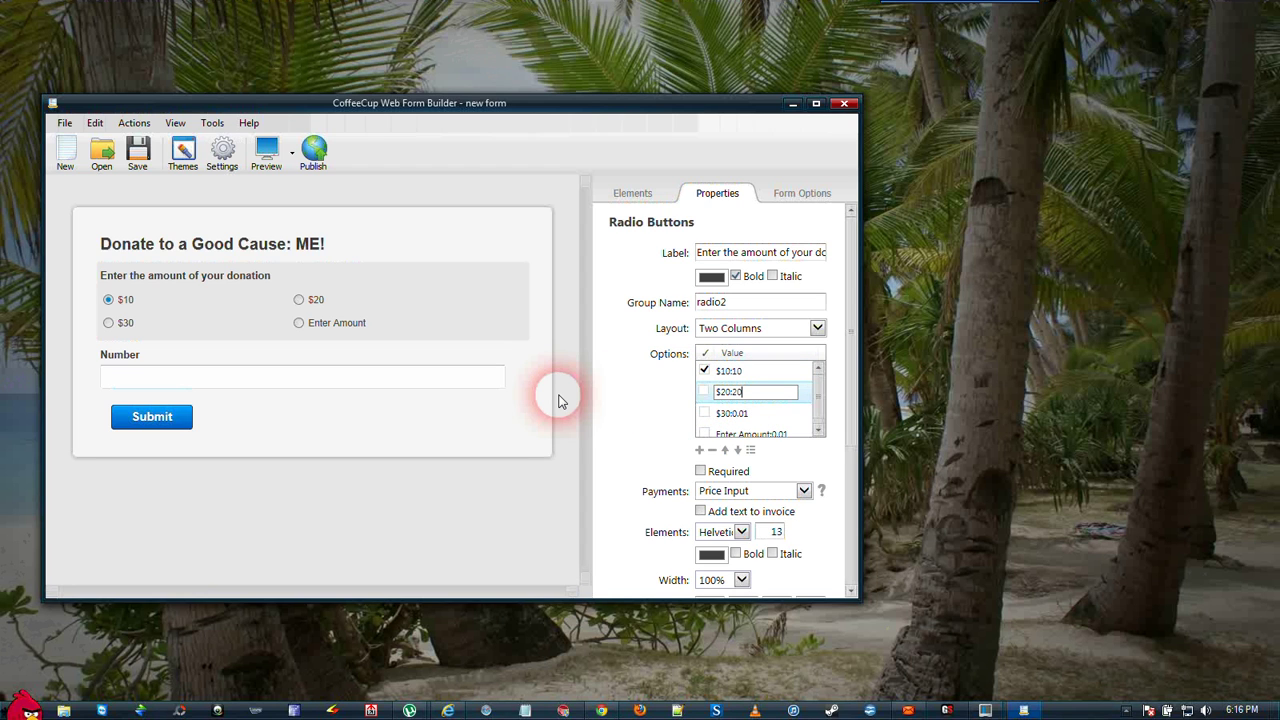
type("20")
left_click(725, 413)
left_click(727, 413)
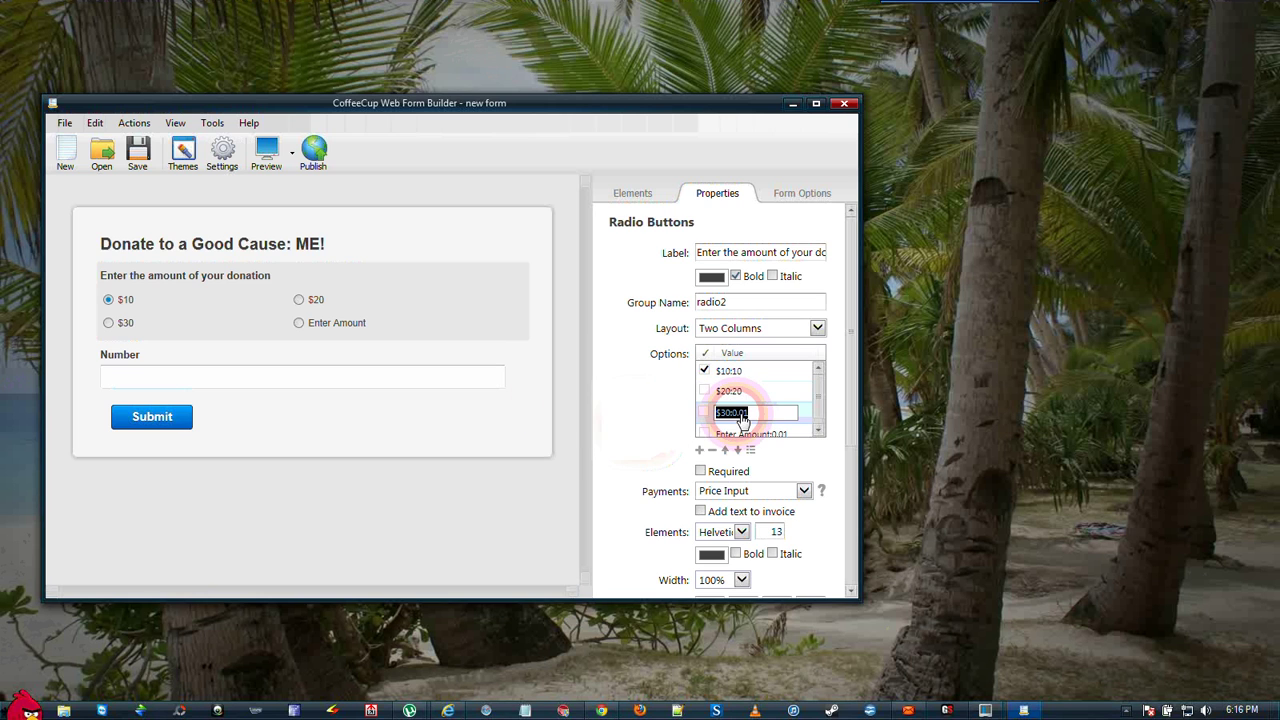
key("End")
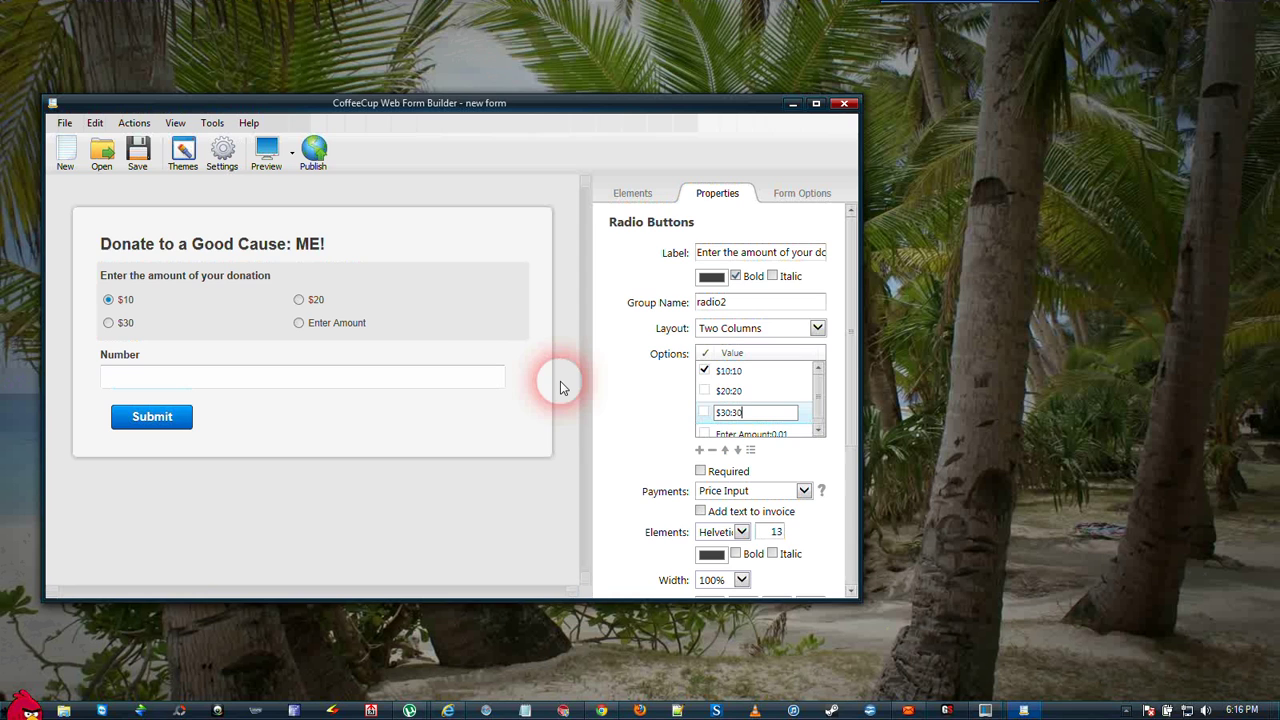
left_click(772, 436)
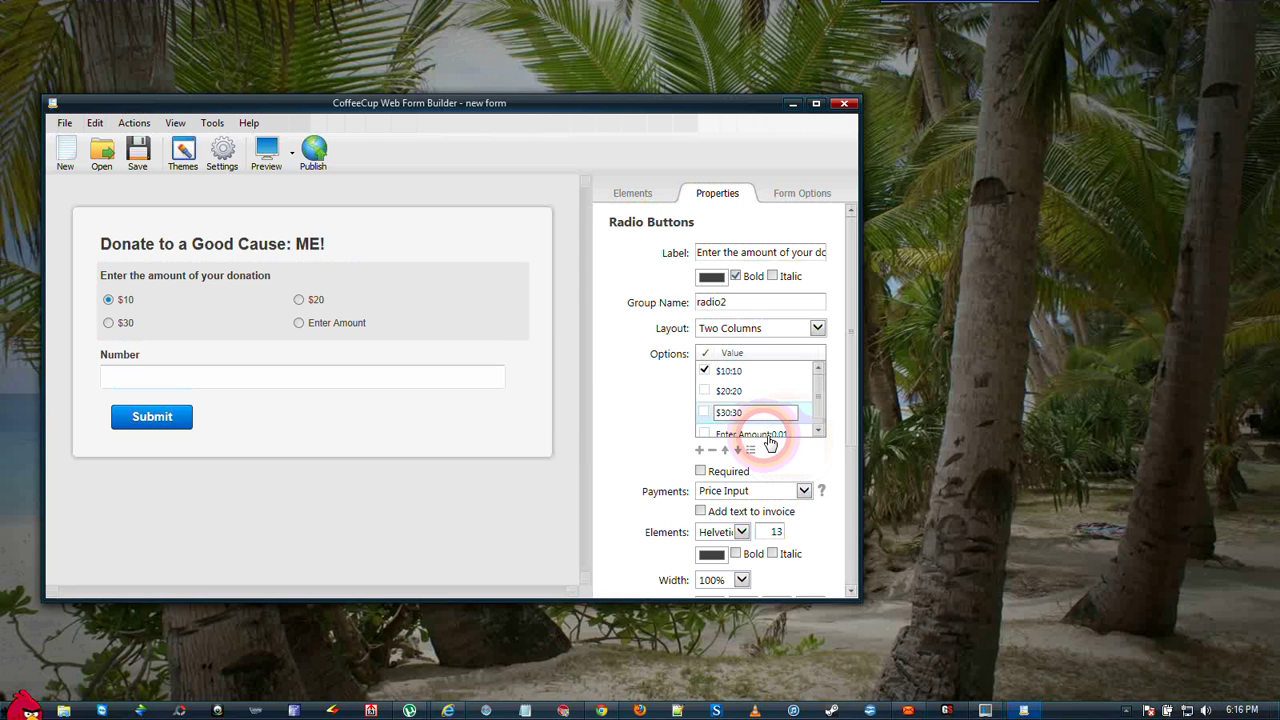
left_click(771, 434)
left_click(462, 380)
key("End")
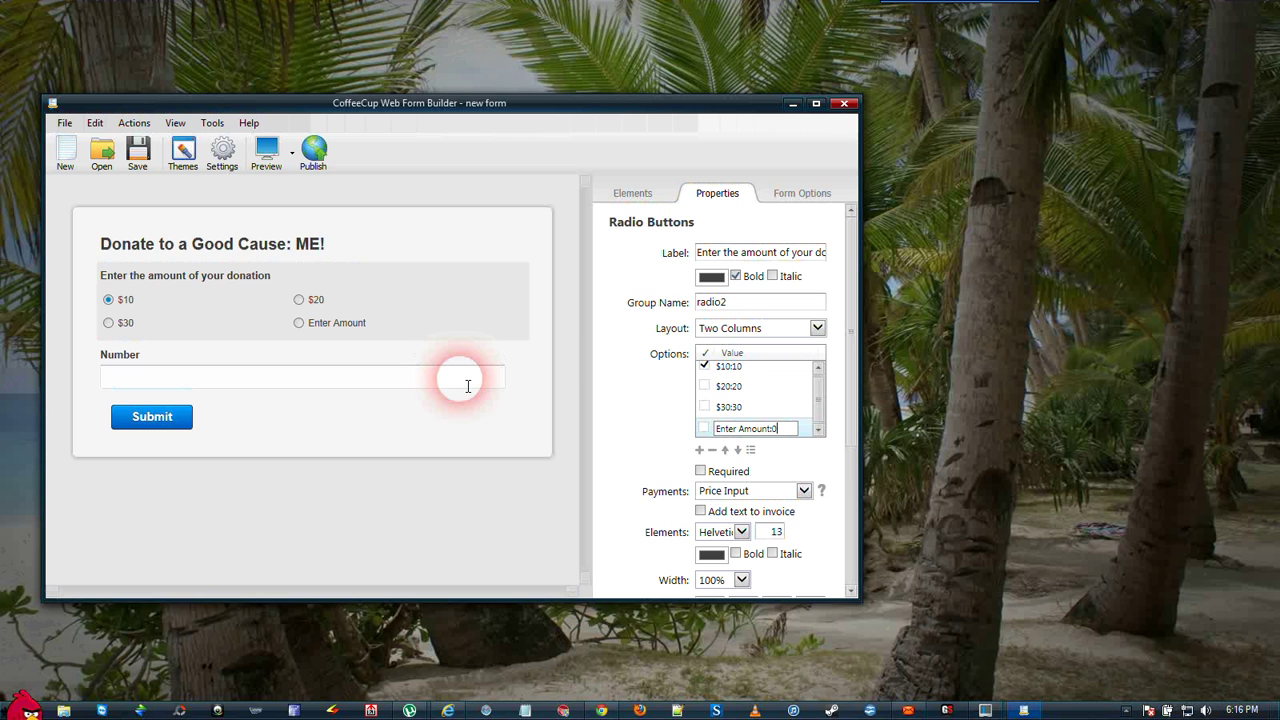
left_click(676, 436)
double_click(735, 406)
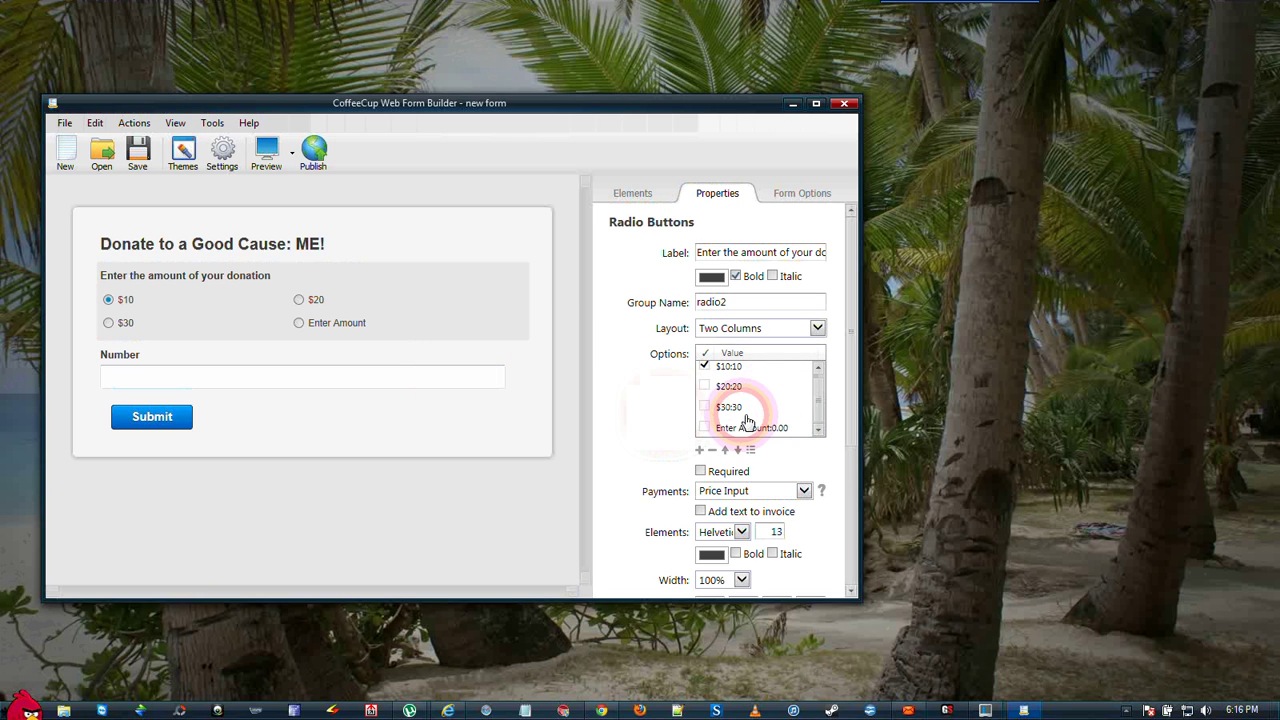
- Confirm the $30 price of 30.00 and relabel the Number field 'Enter Amount'
left_click(800, 490)
left_click(654, 434)
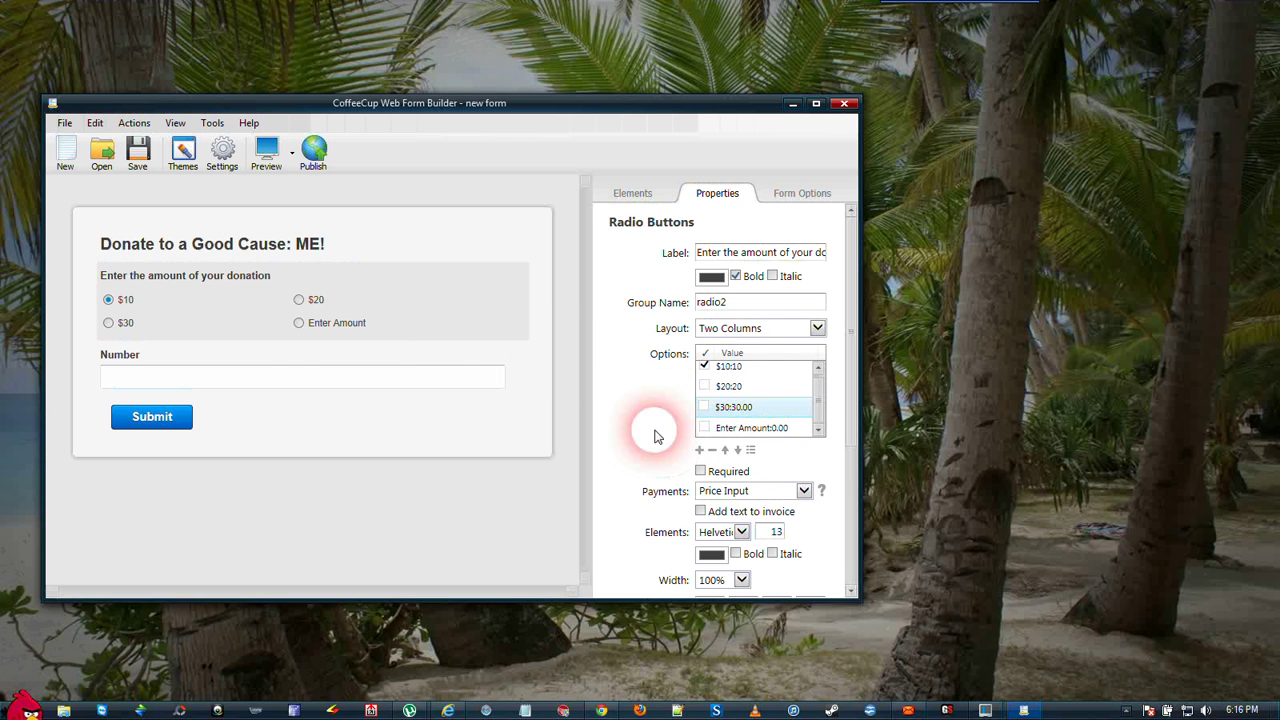
left_click(130, 368)
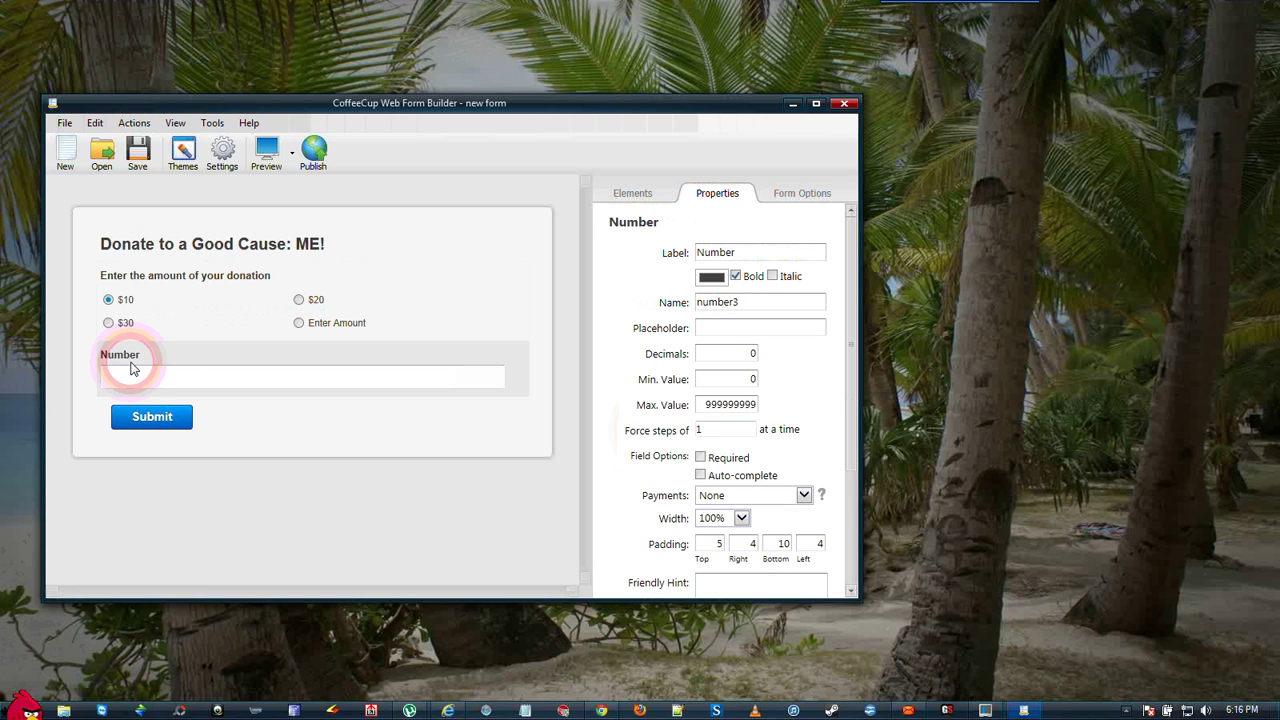
left_click(669, 226)
left_click(757, 256)
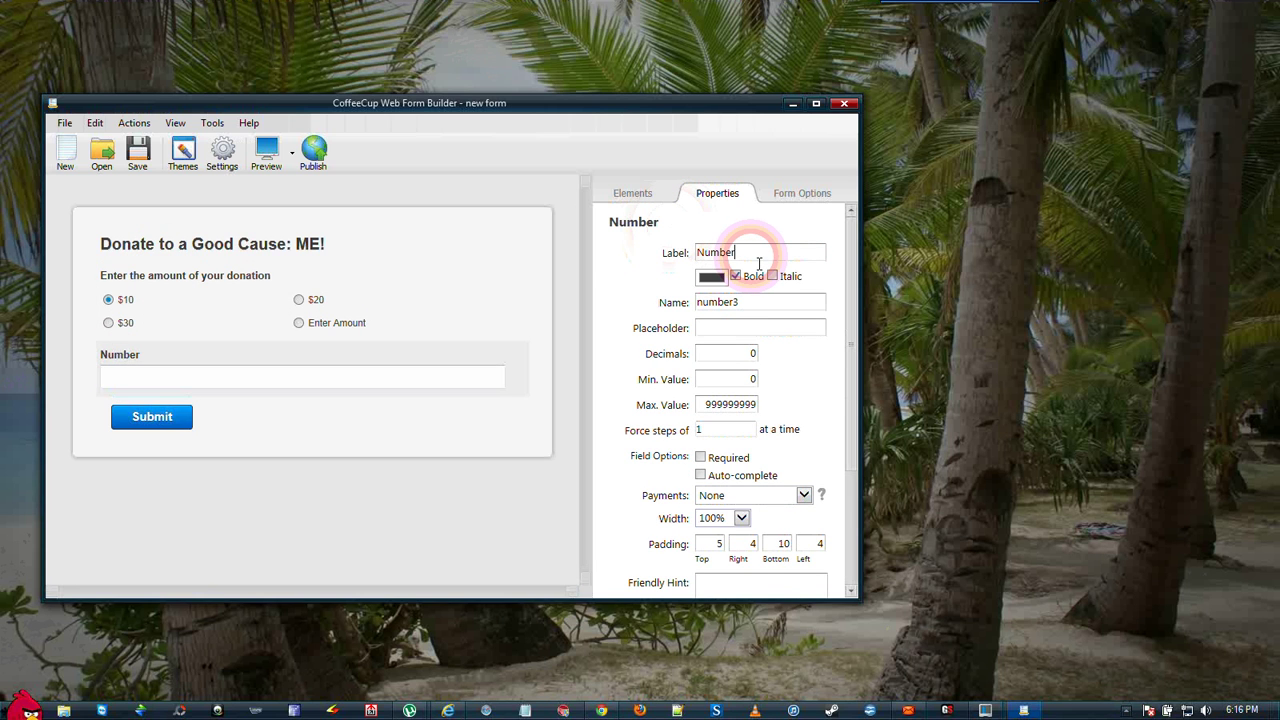
key("BackSpace")
key("BackSpace")
key("BackSpace")
key("BackSpace")
key("BackSpace")
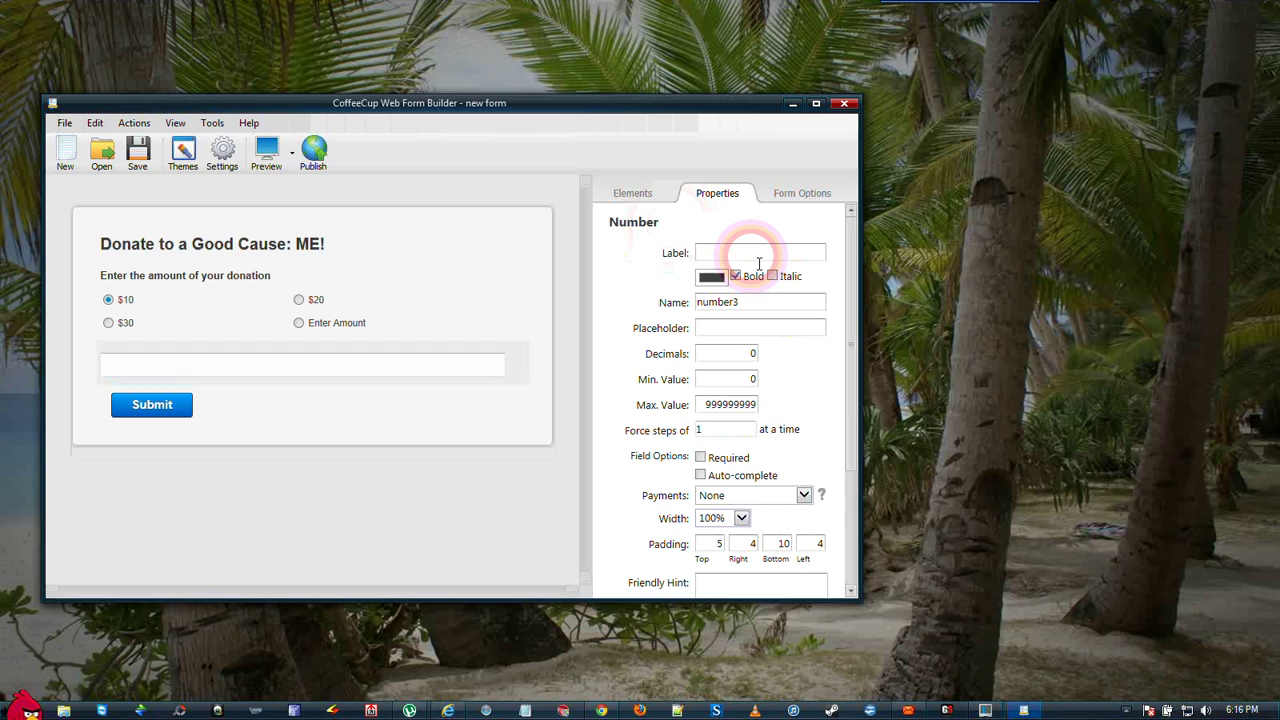
type("Enter Amount")
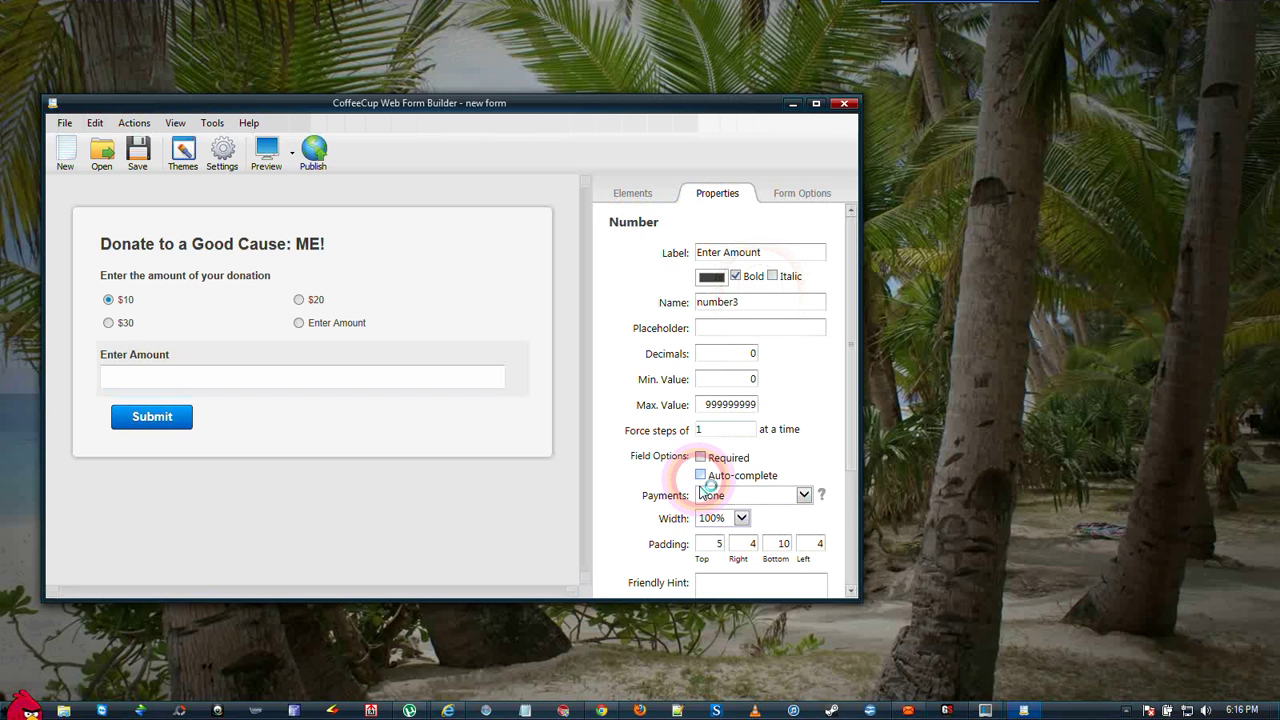
- Make the Enter Amount field a Price Input with 2 decimals and 0.01 steps
left_click(804, 495)
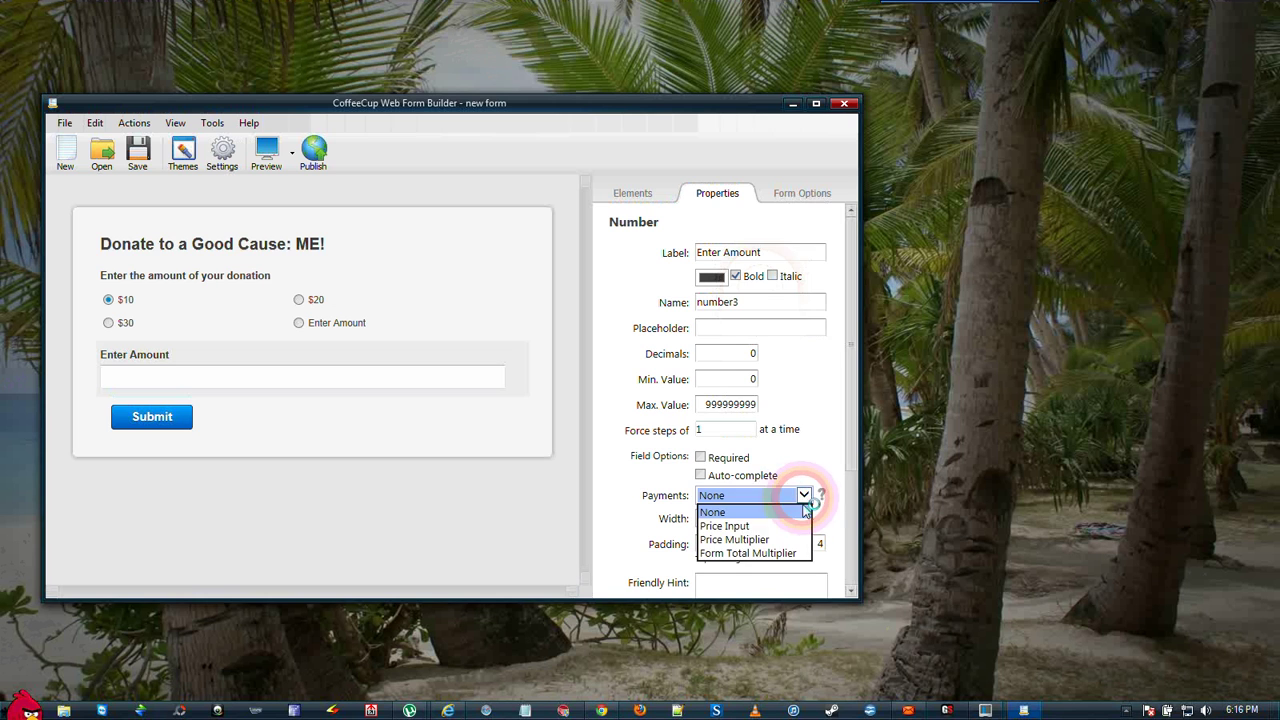
left_click(740, 528)
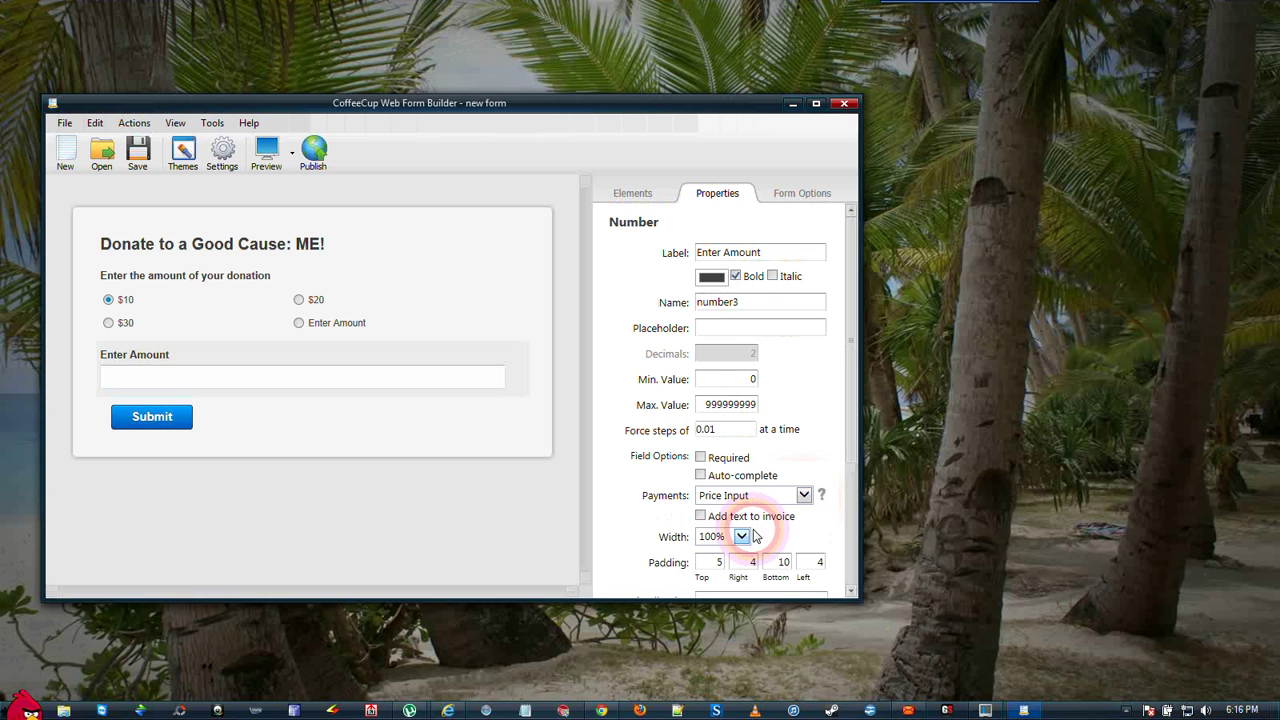
scroll(850, 585, "down", 3)
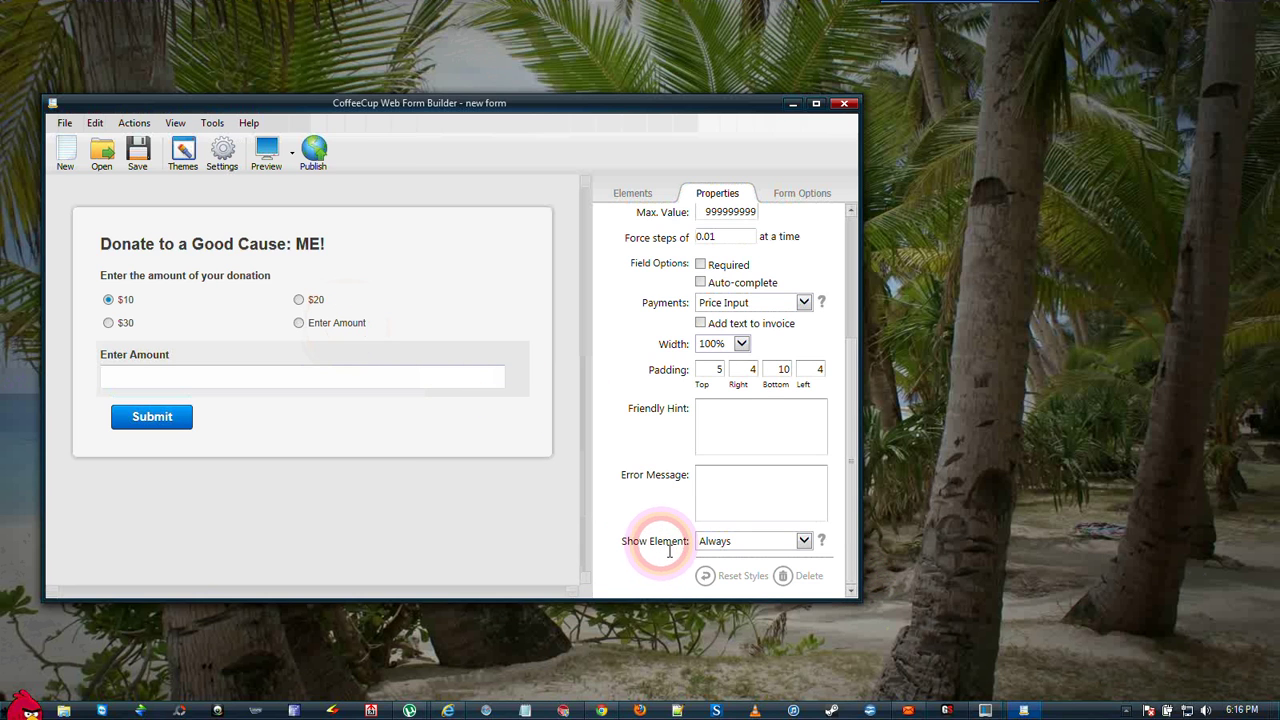
- Give the Enter Amount field a display rule: show only if radio2 is Enter Amount
left_click(801, 541)
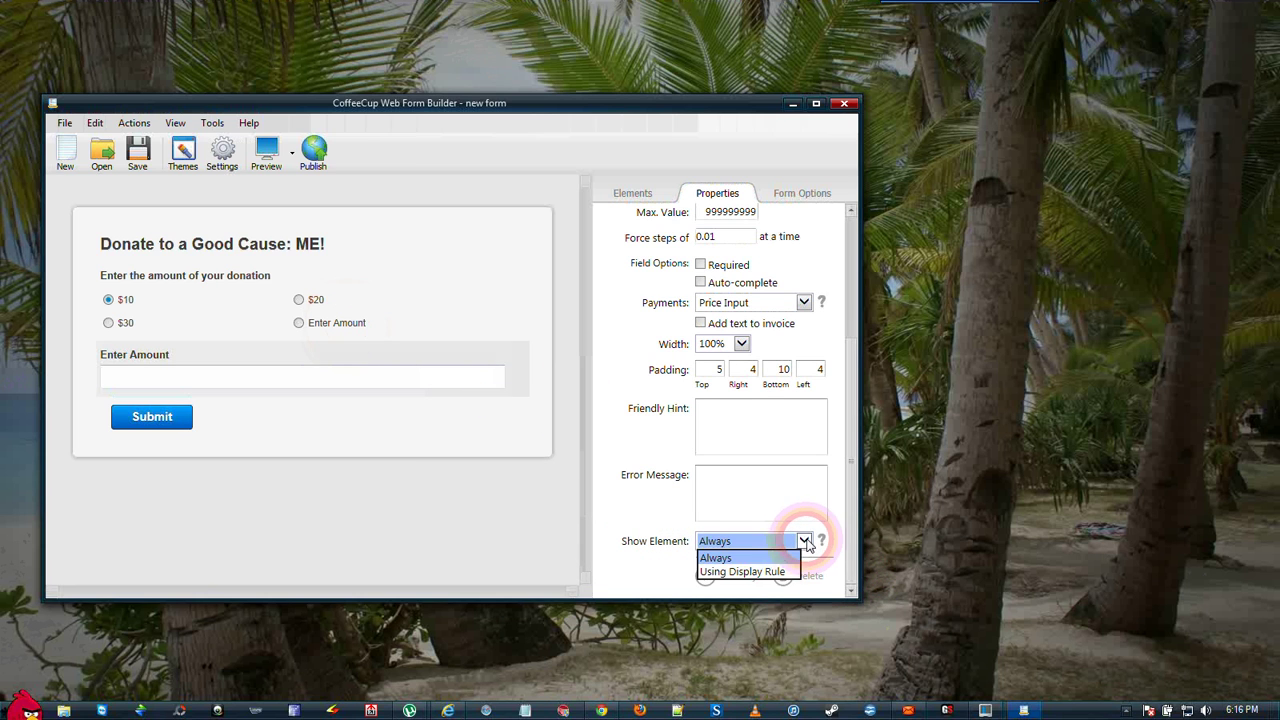
left_click(748, 577)
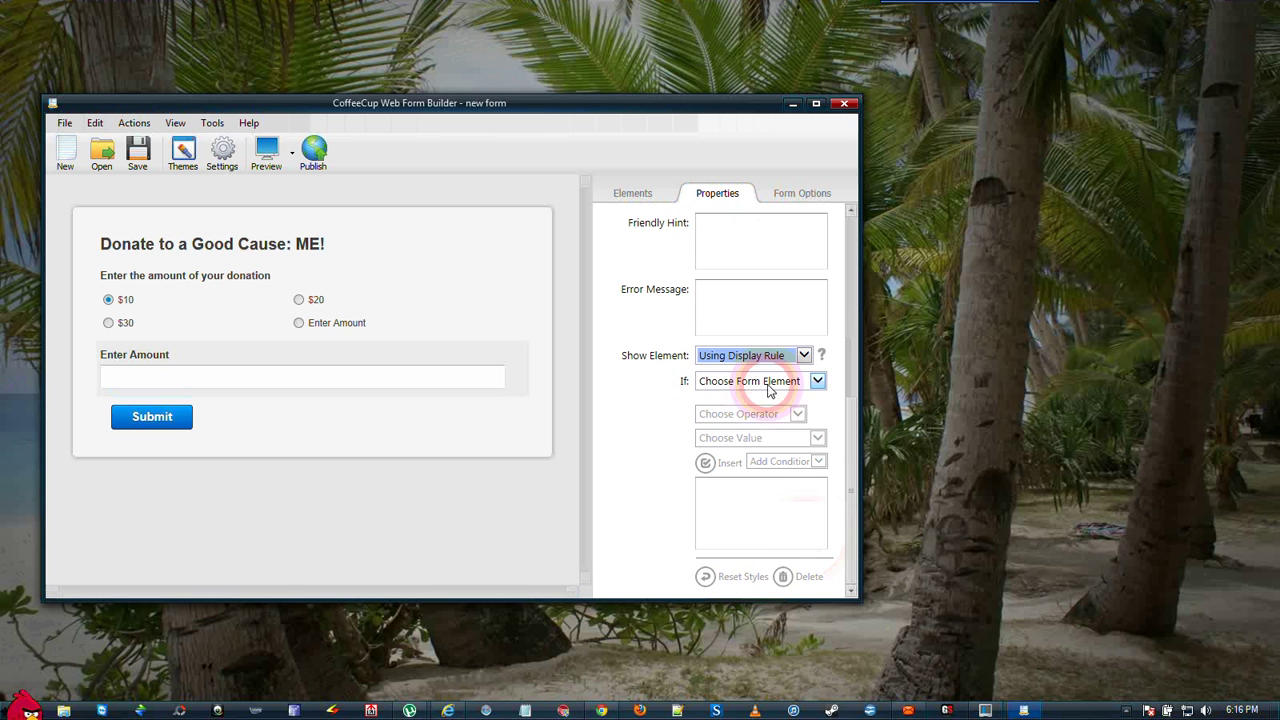
left_click(821, 387)
left_click(740, 410)
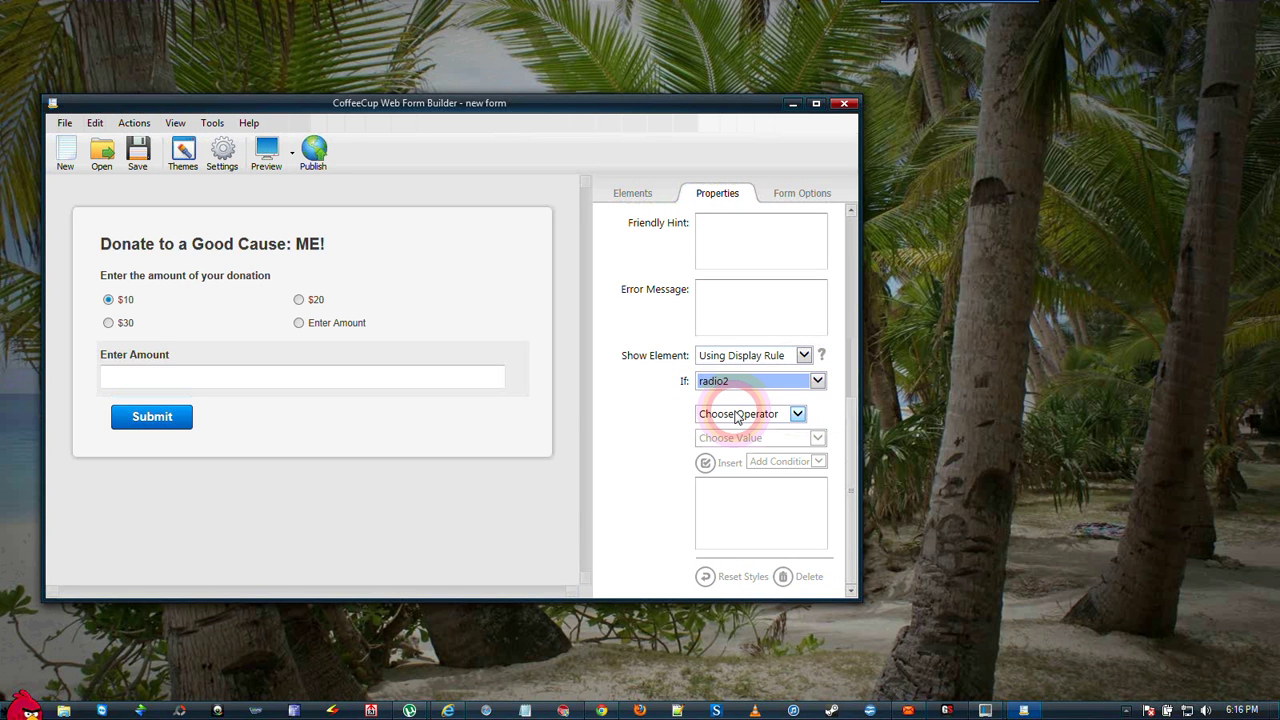
left_click(797, 414)
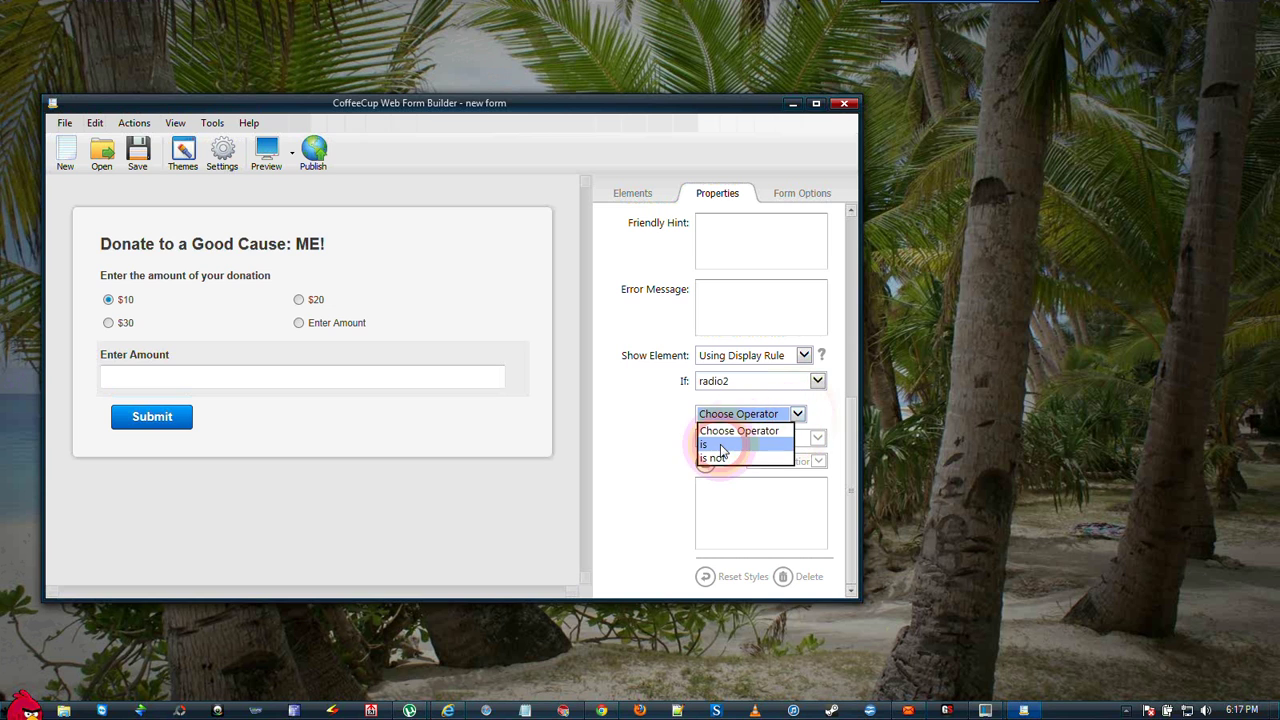
left_click(722, 450)
left_click(817, 438)
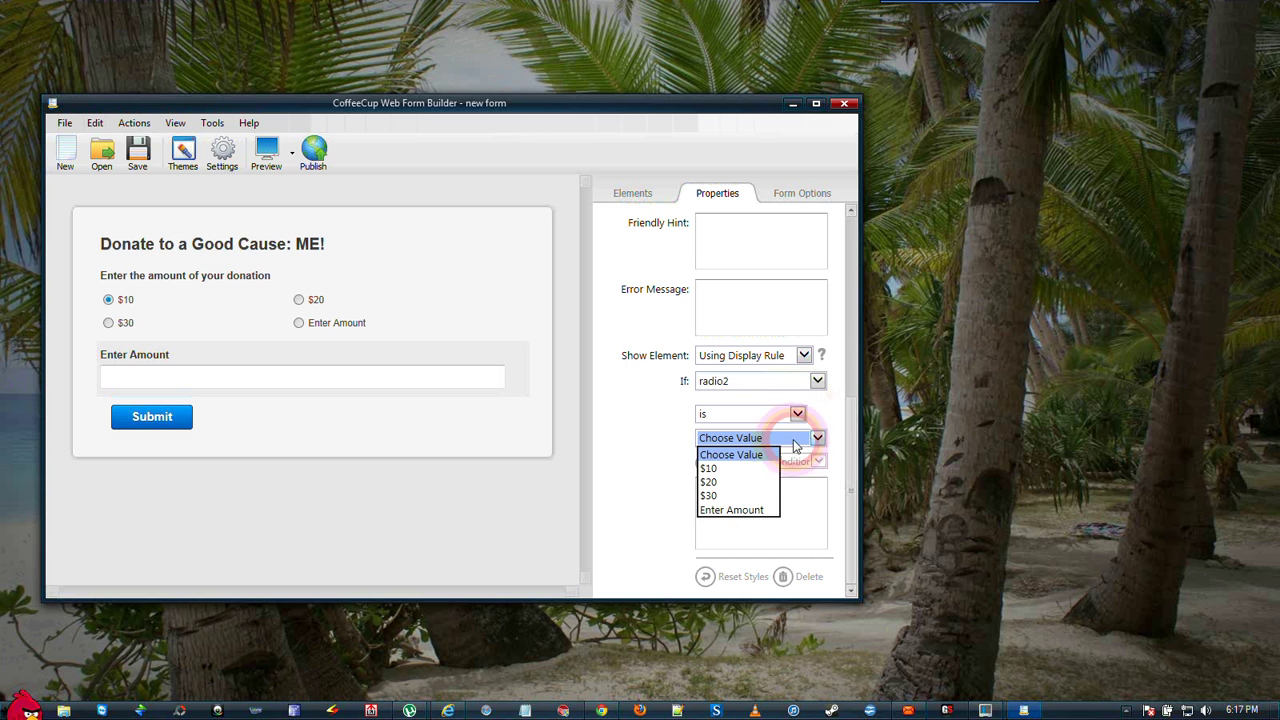
left_click(730, 510)
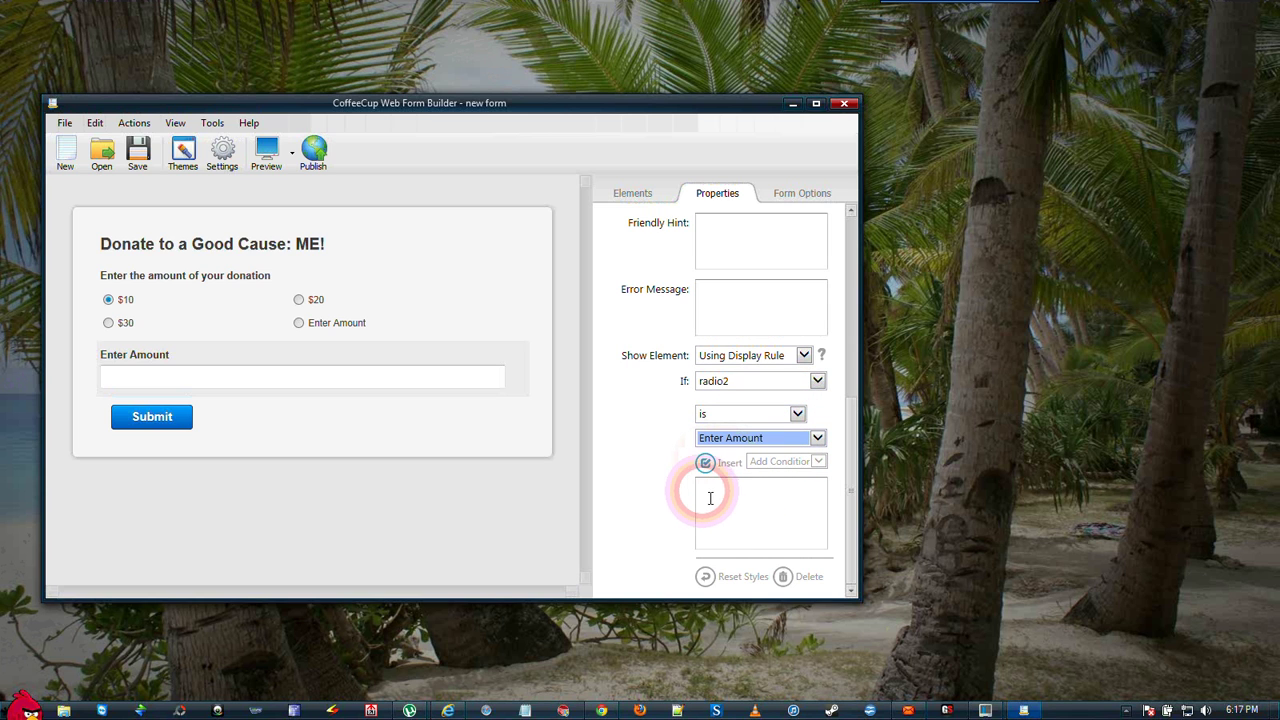
left_click(705, 464)
left_click(705, 464)
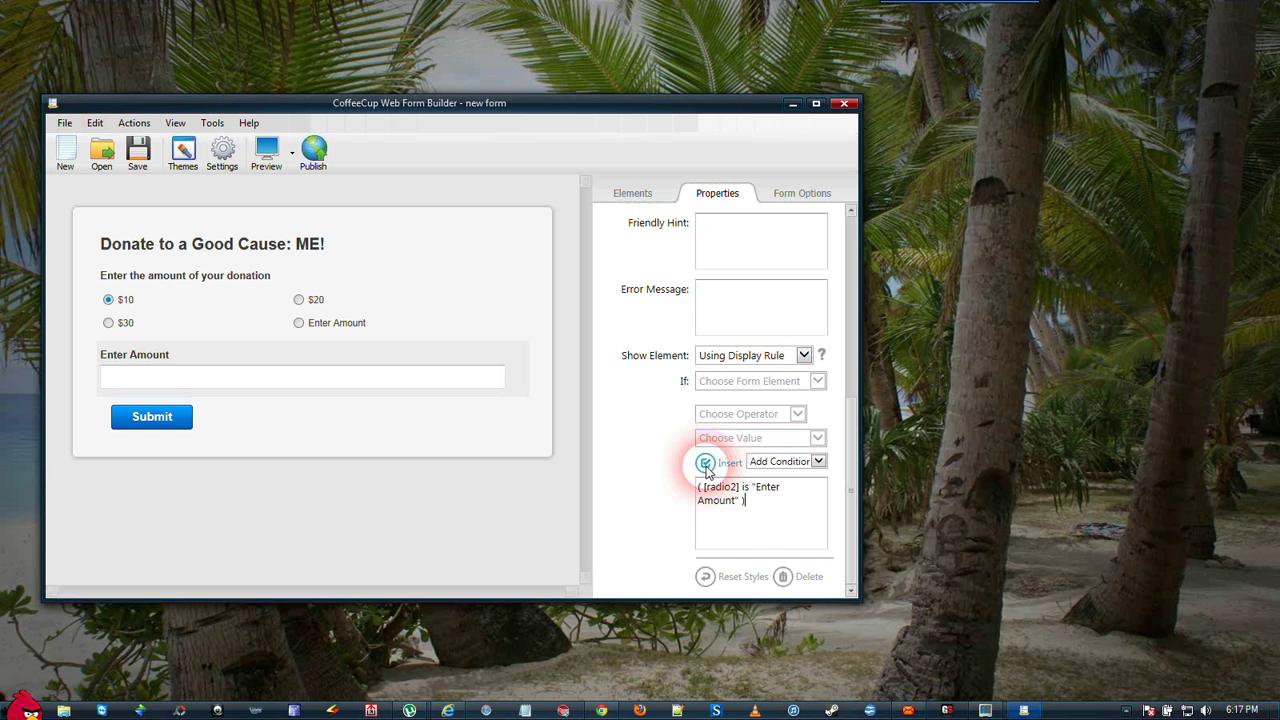
left_click(752, 524)
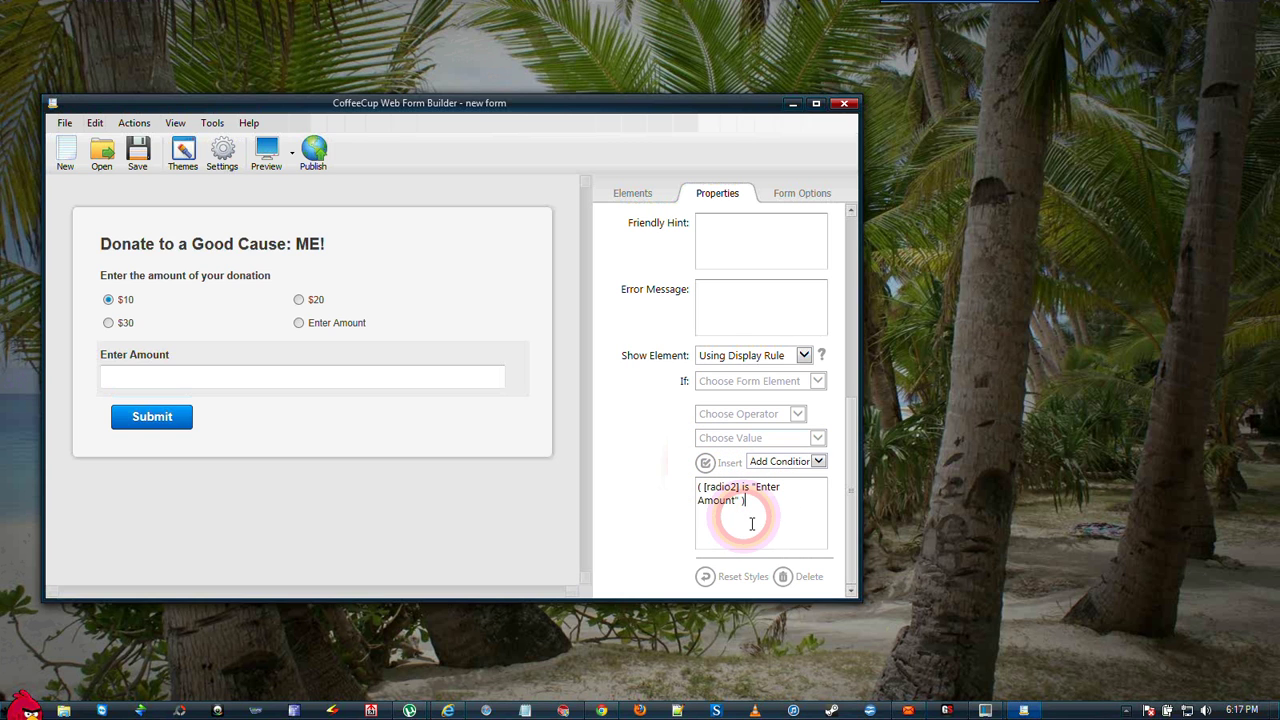
left_click(689, 527)
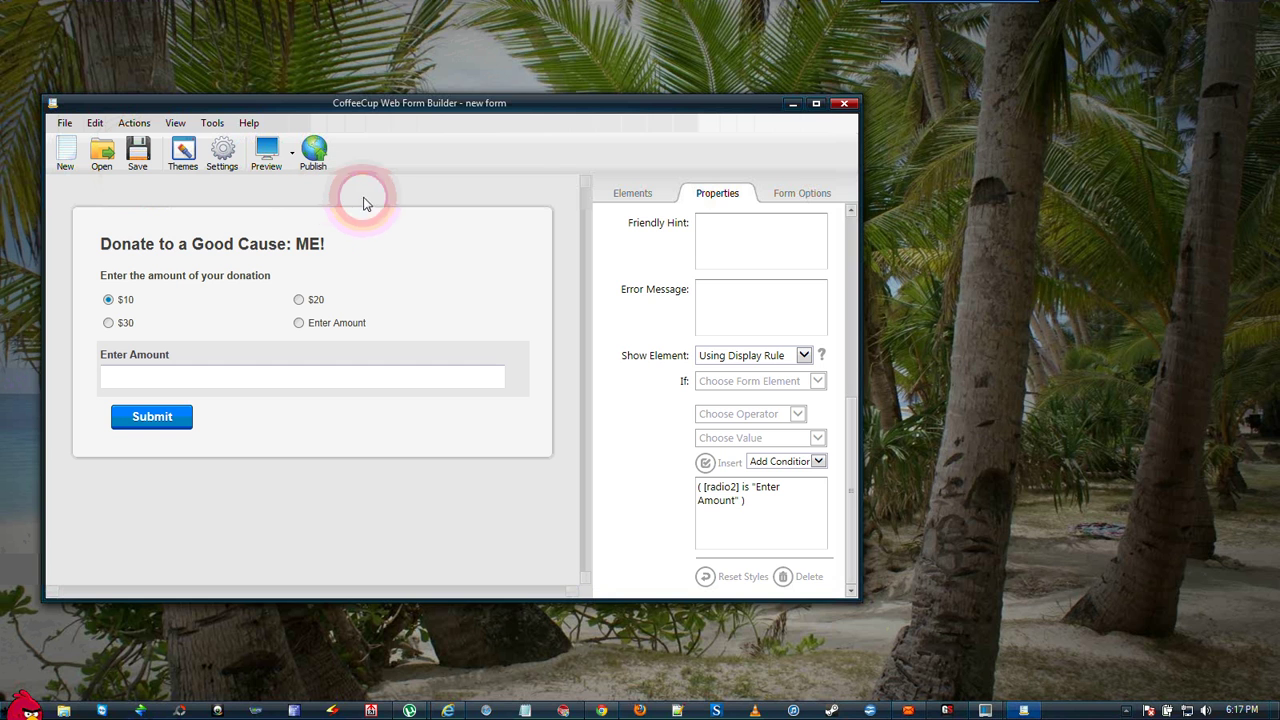
left_click(512, 252)
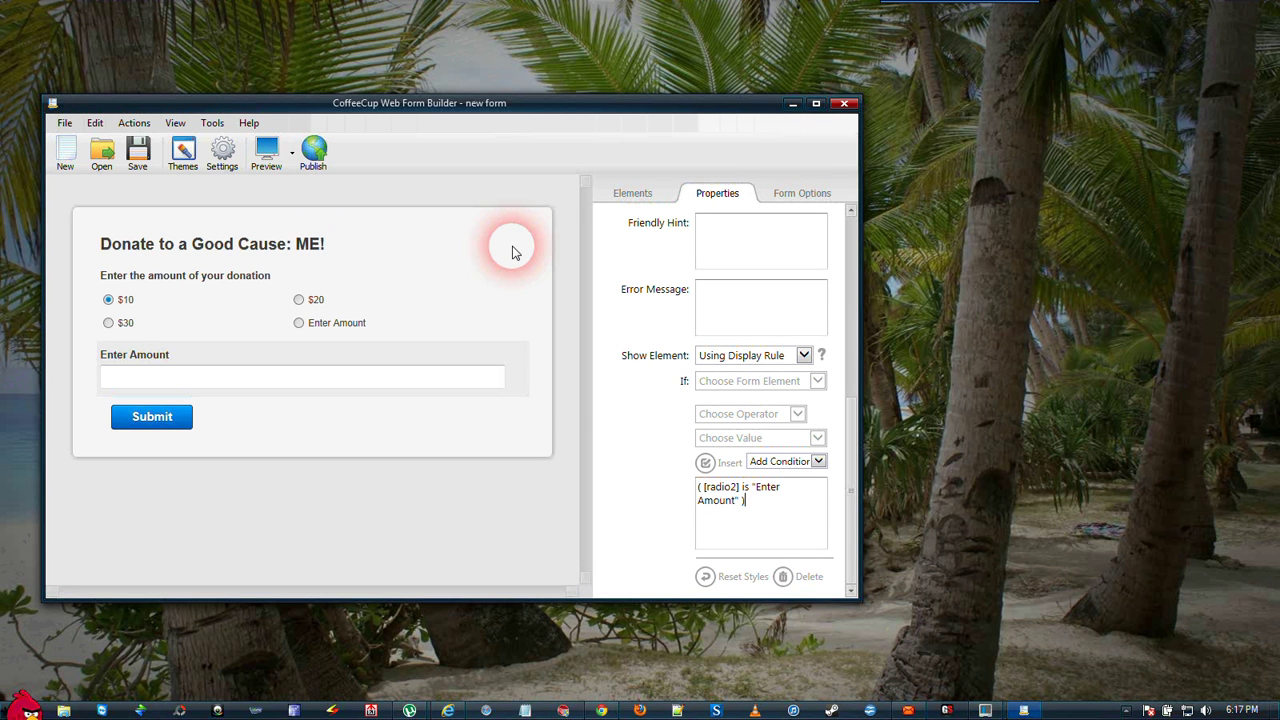
- In the published form in the browser, submit a custom donation of 55 via Enter Amount
left_click(792, 104)
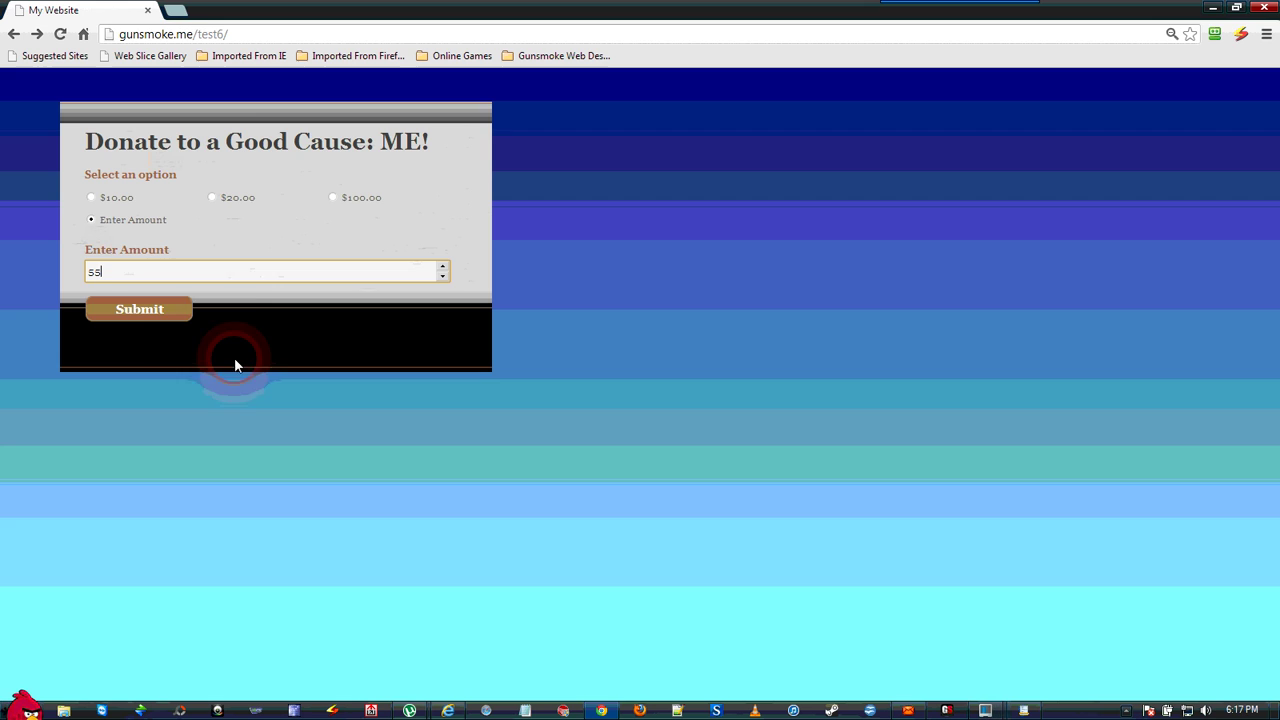
left_click(182, 318)
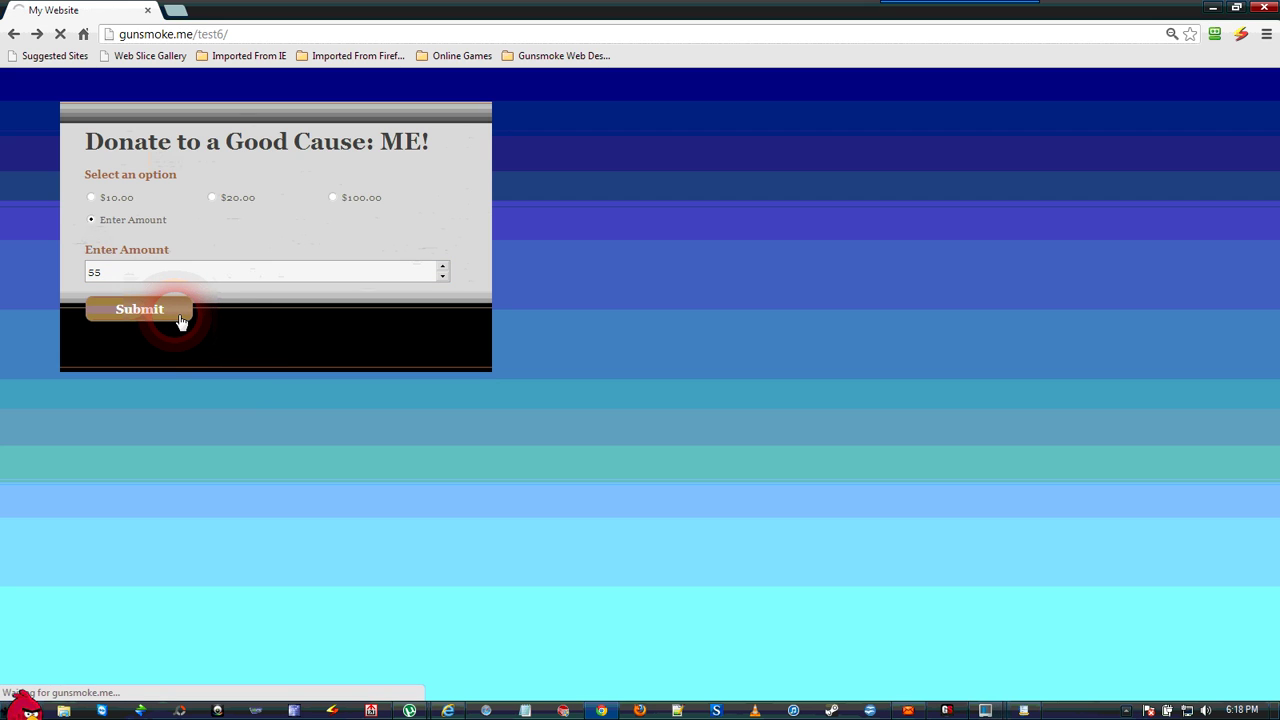
left_click(136, 311)
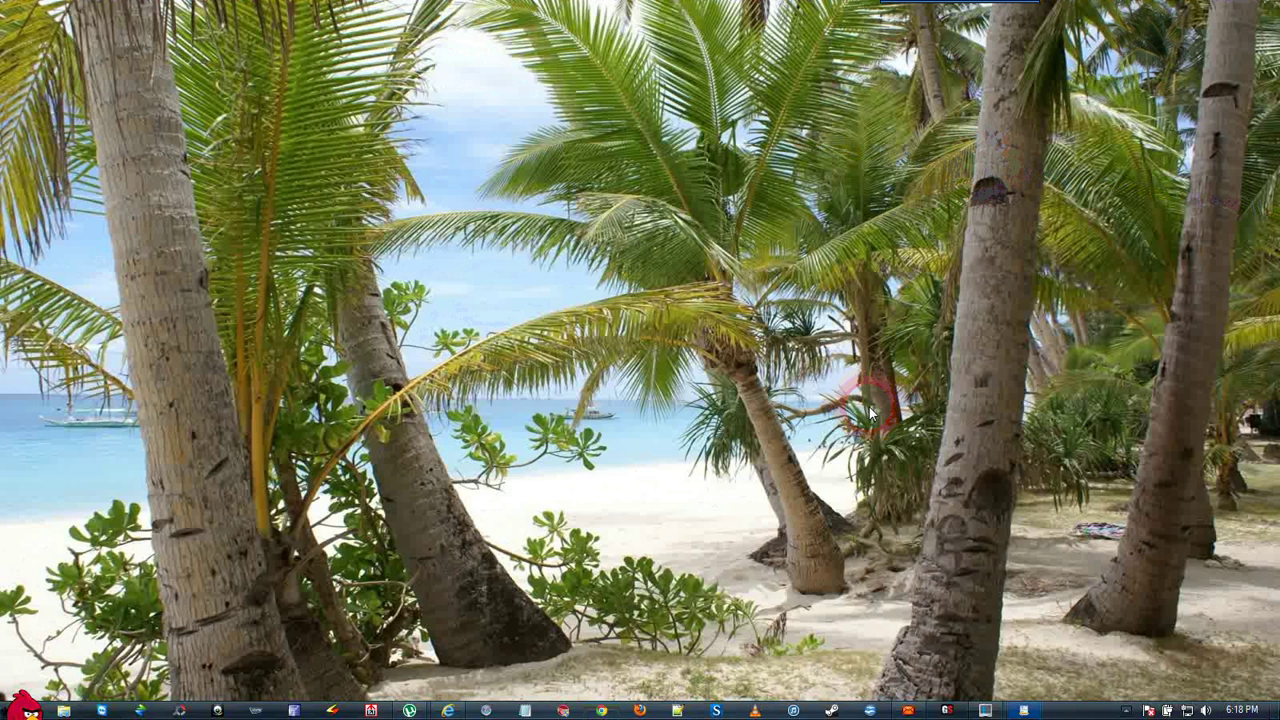
- Restore the CoffeeCup Web Form Builder window from the taskbar
left_click(1024, 711)
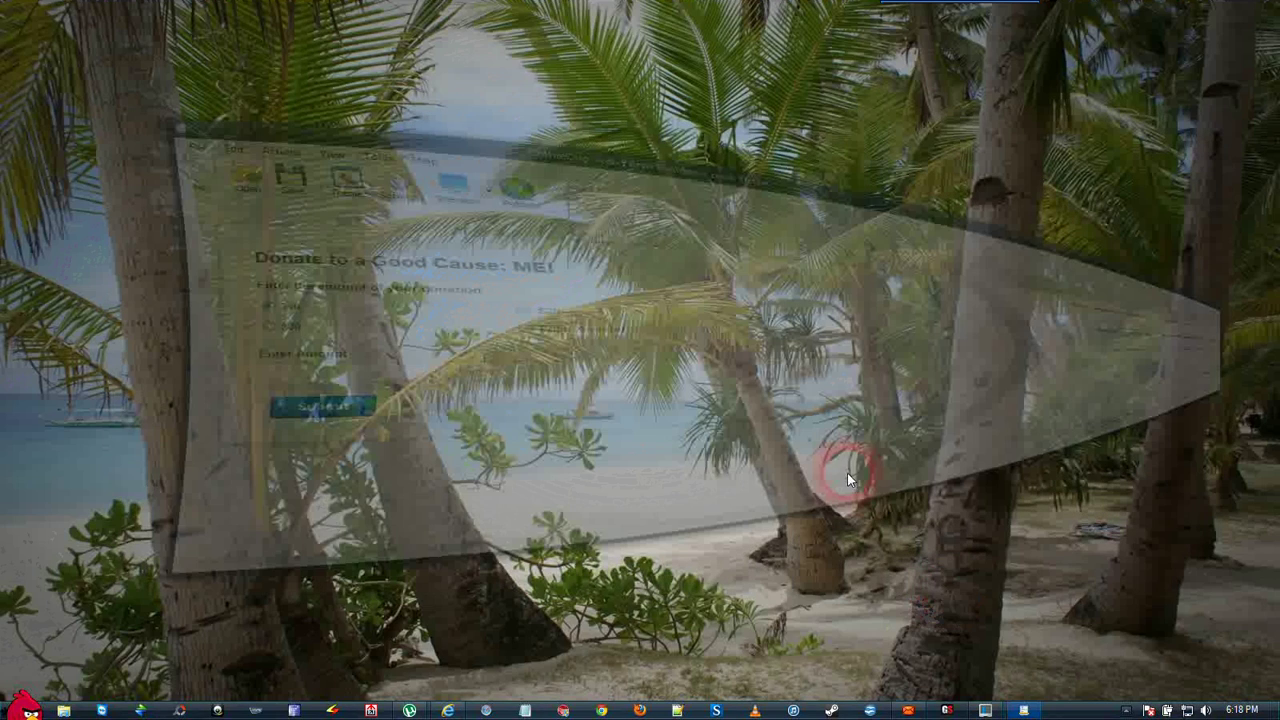